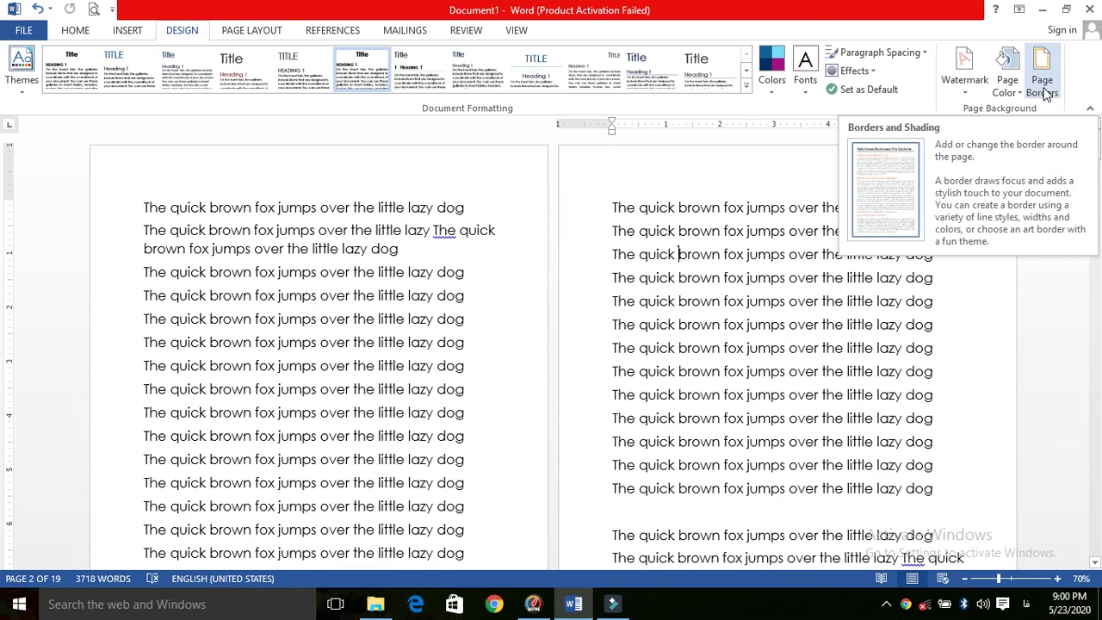
# - Open the Borders and Shading settings and set up a blue box border with a double wavy line for the current paragraph
pyautogui.click(1043, 86)
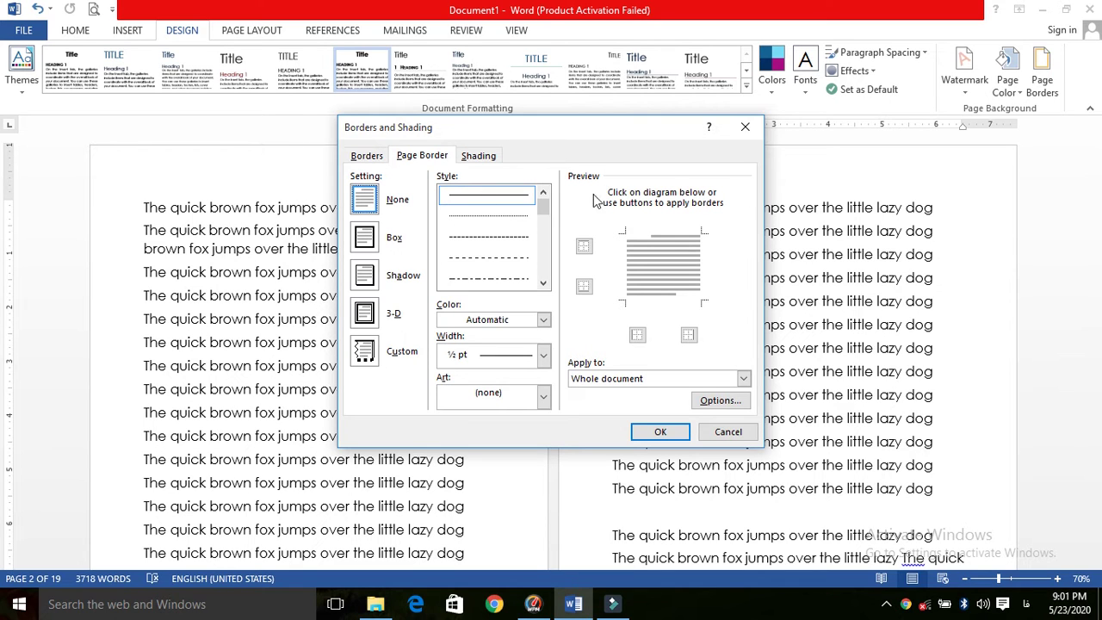
pyautogui.click(370, 158)
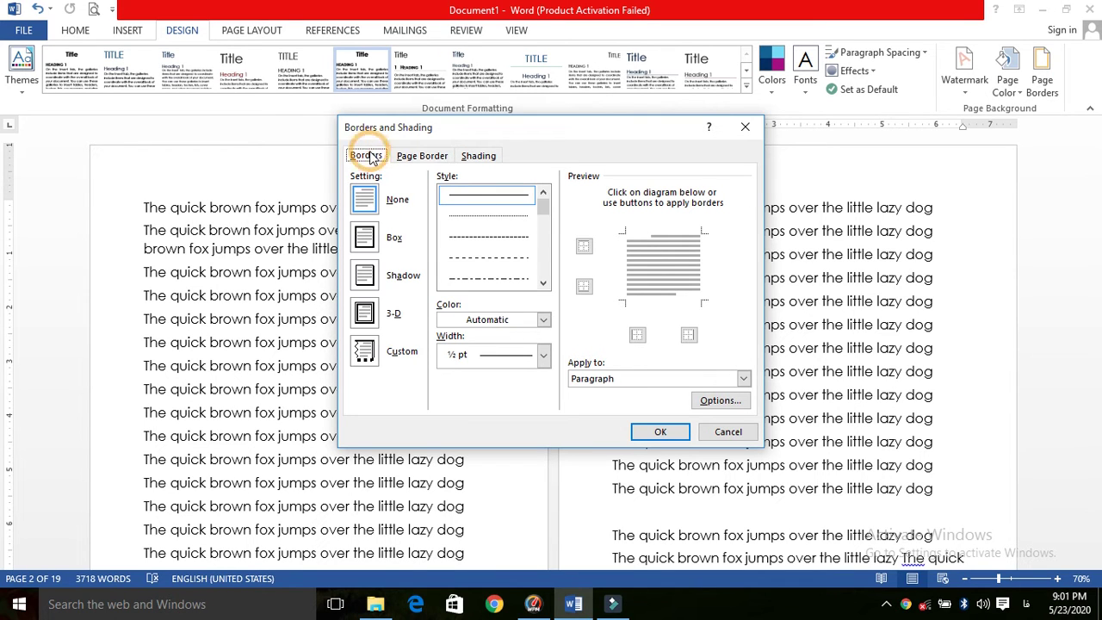
pyautogui.click(426, 159)
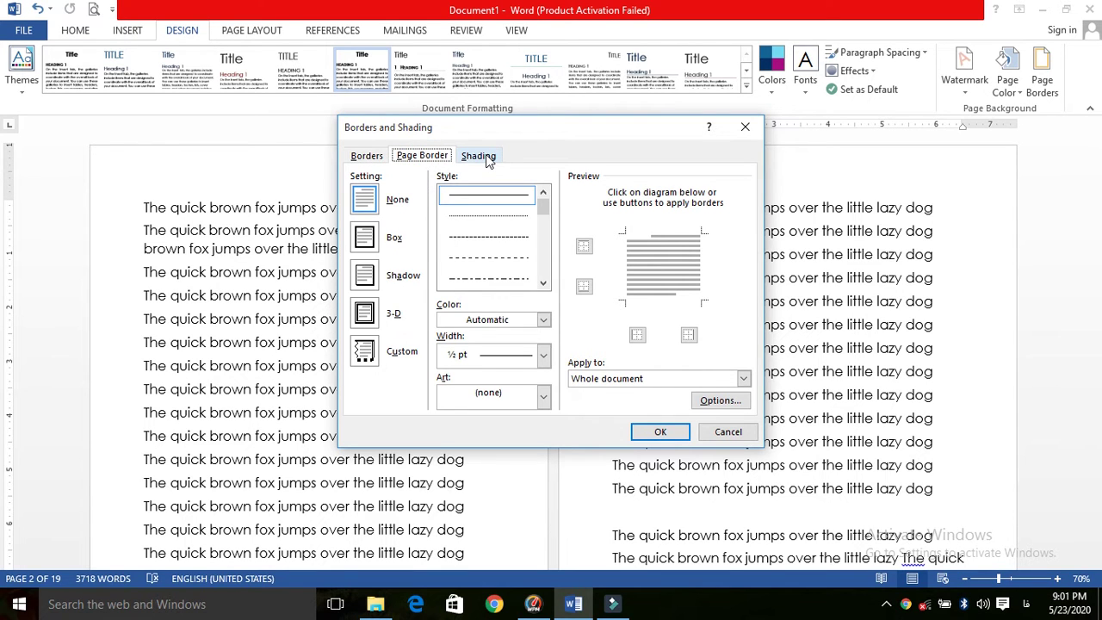
pyautogui.click(487, 160)
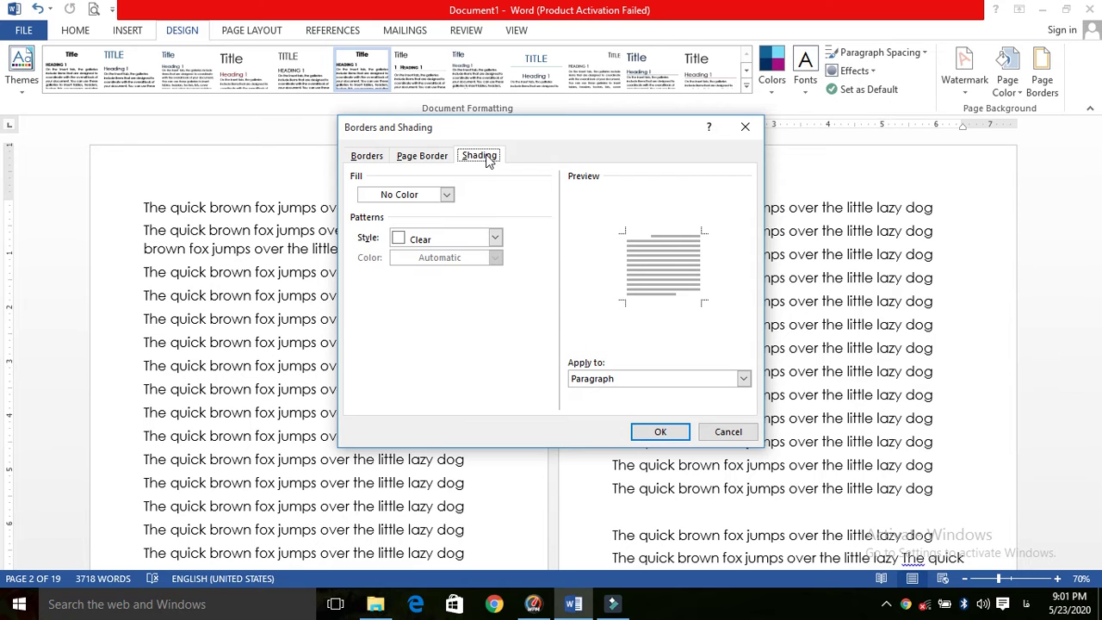
pyautogui.click(376, 160)
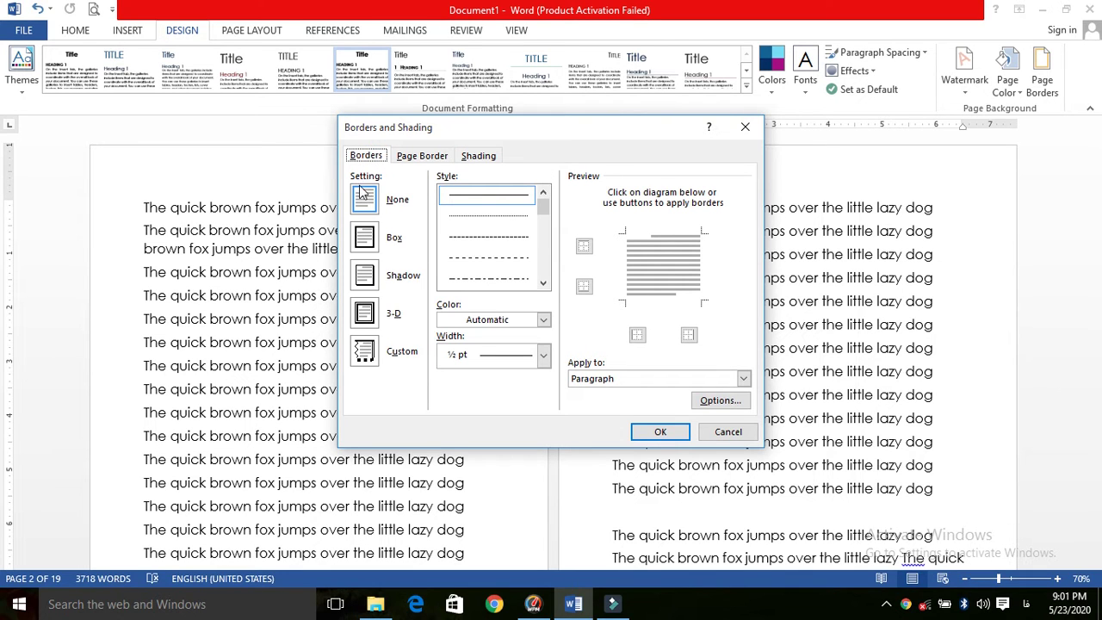
pyautogui.click(369, 238)
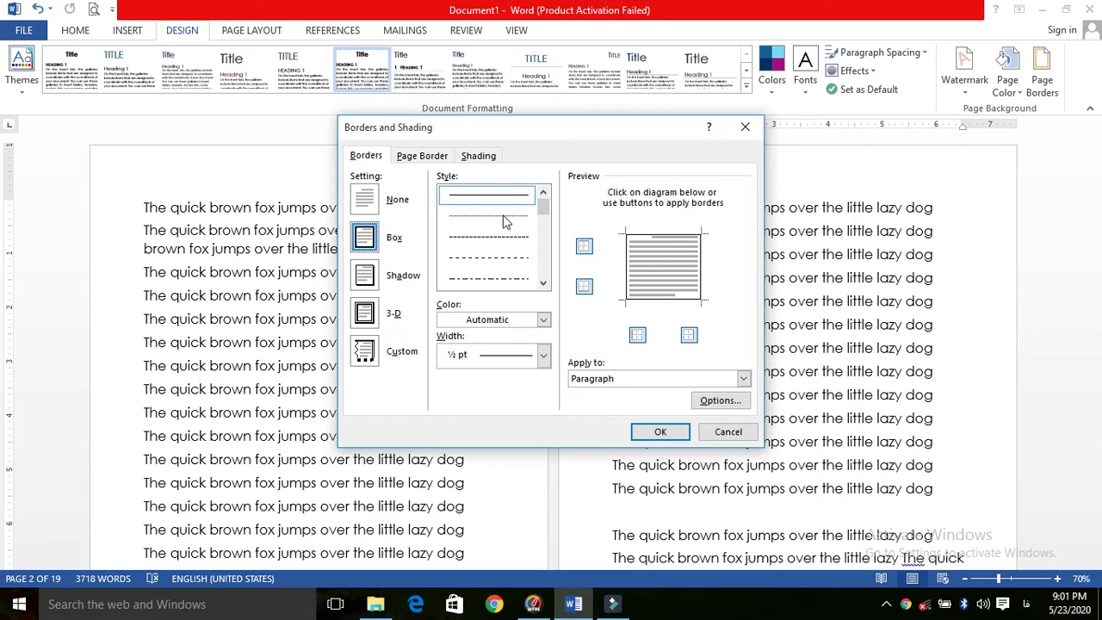
pyautogui.click(486, 259)
pyautogui.moveTo(541, 213); pyautogui.dragTo(552, 262)
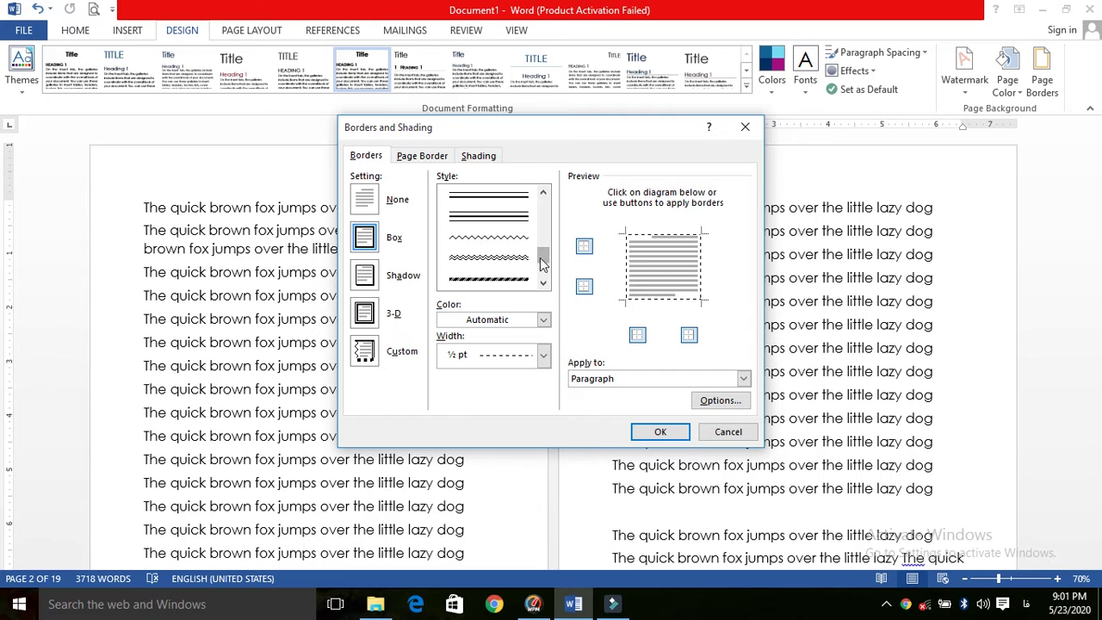
pyautogui.click(524, 256)
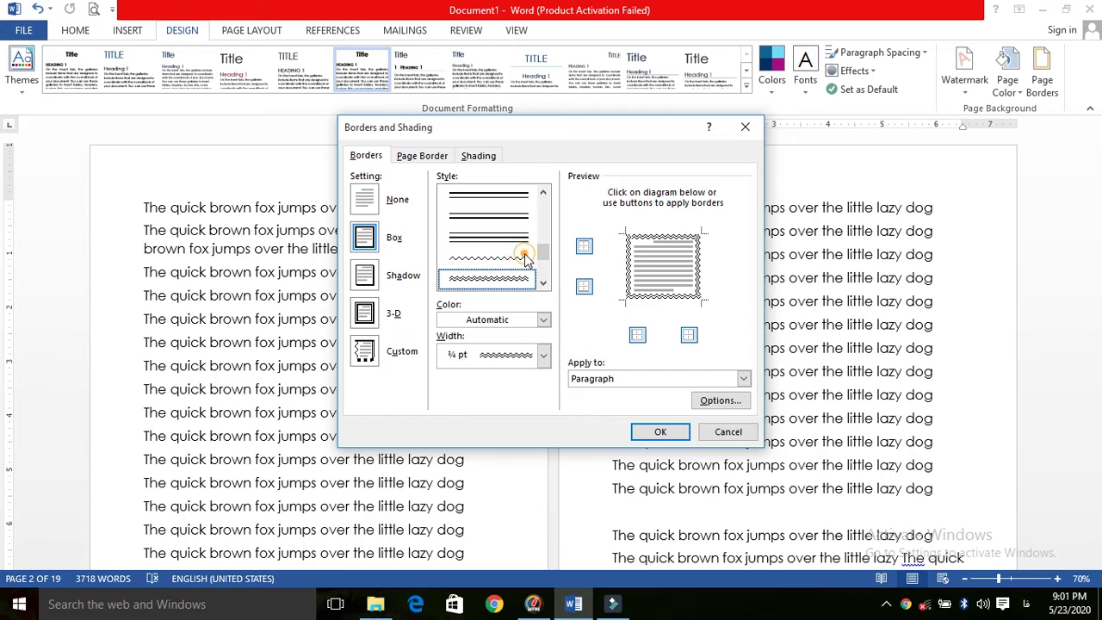
pyautogui.click(543, 320)
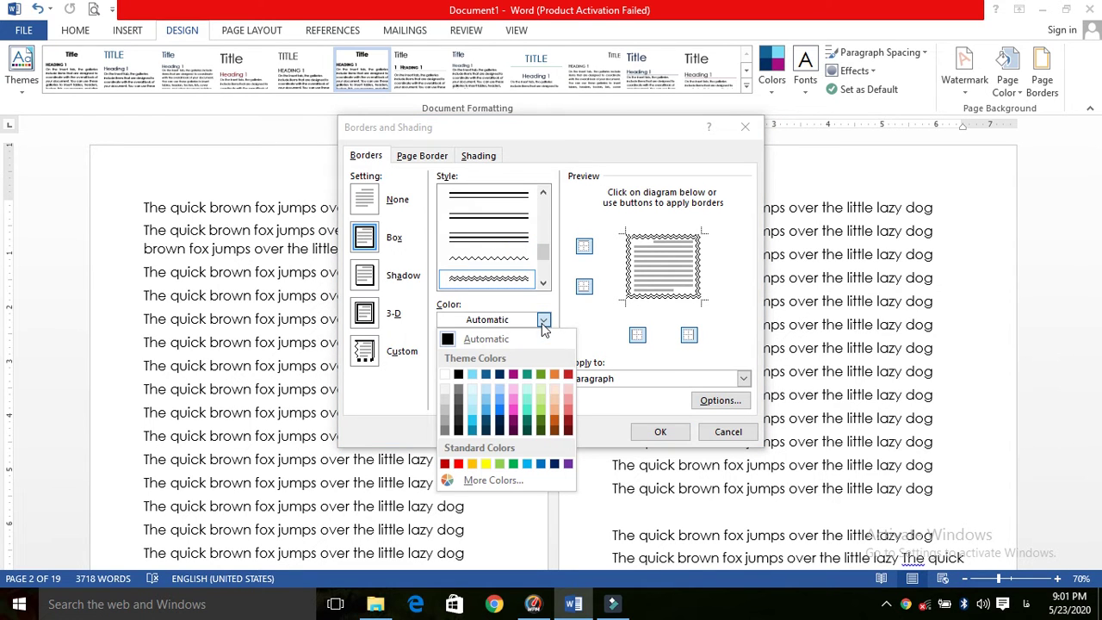
pyautogui.click(486, 403)
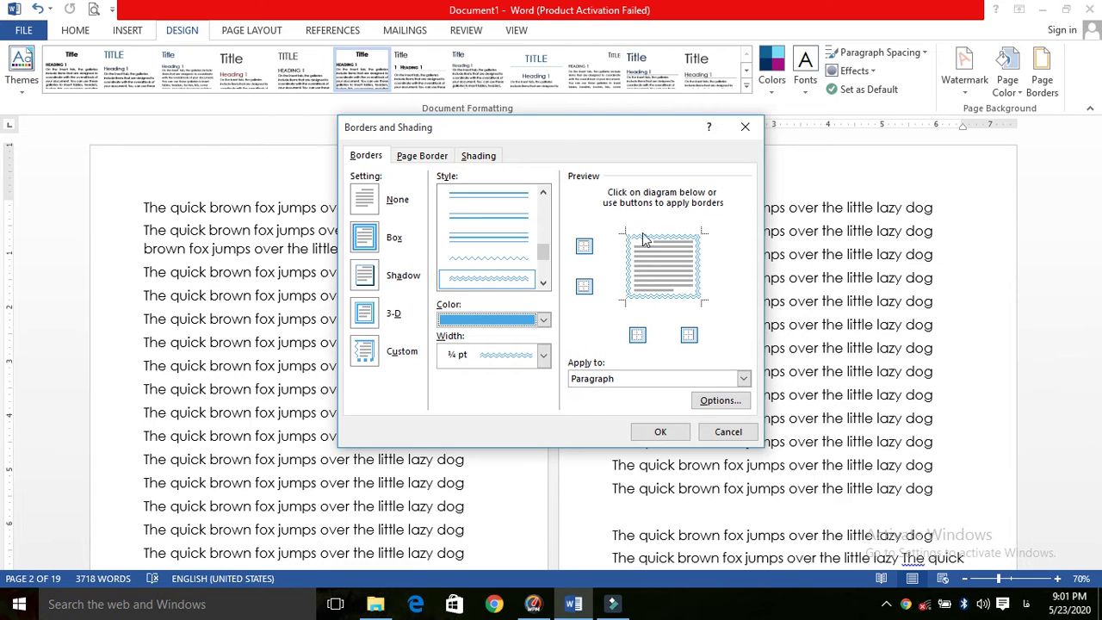
# - Toggle the paragraph border's top and left edges off and back on in the preview
pyautogui.click(584, 247)
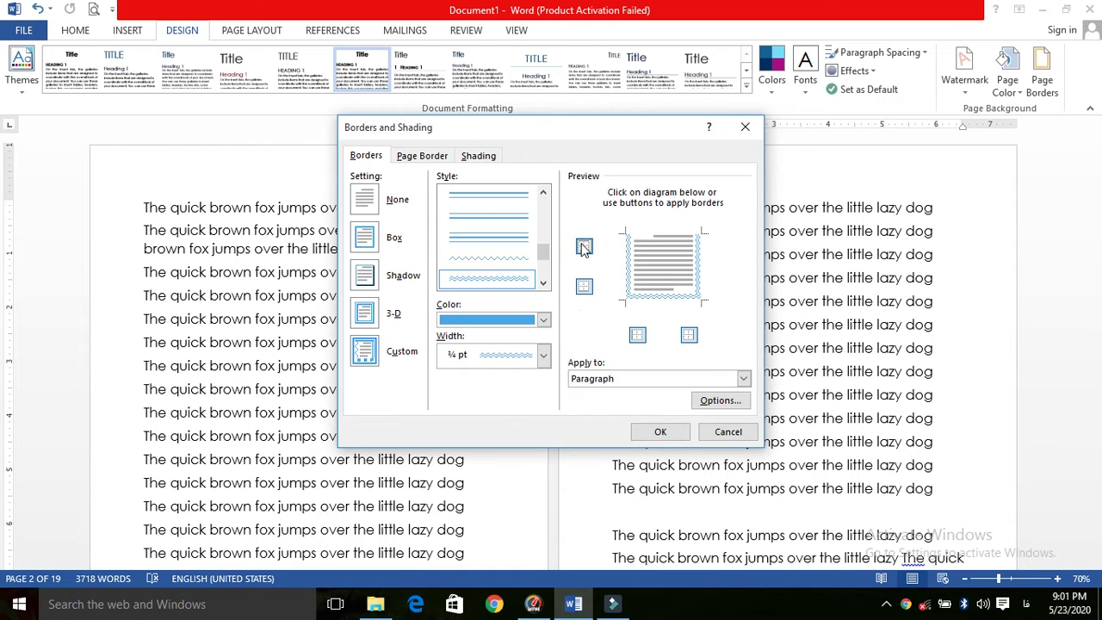
pyautogui.click(637, 335)
pyautogui.click(637, 334)
pyautogui.click(585, 250)
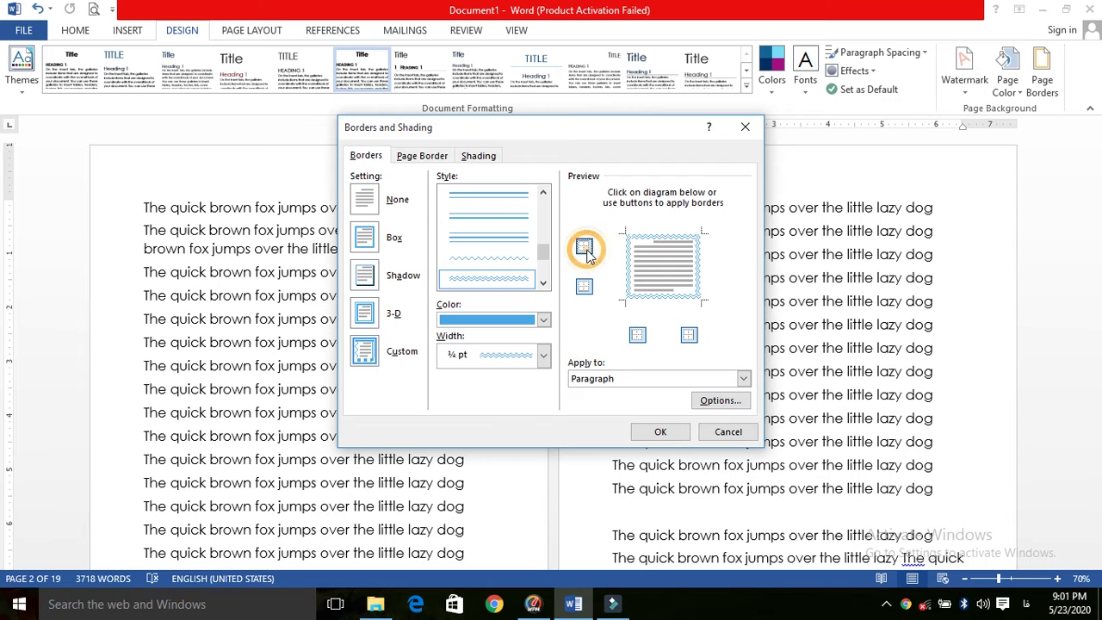
# - Set the border to apply to Paragraph and confirm the border settings
pyautogui.click(743, 378)
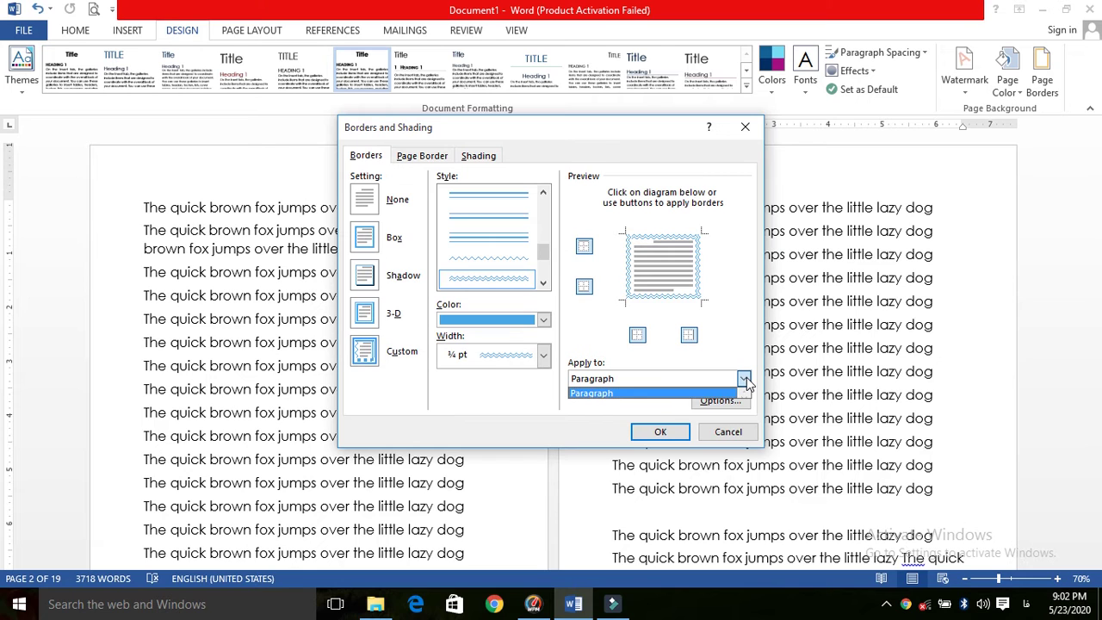
pyautogui.click(676, 385)
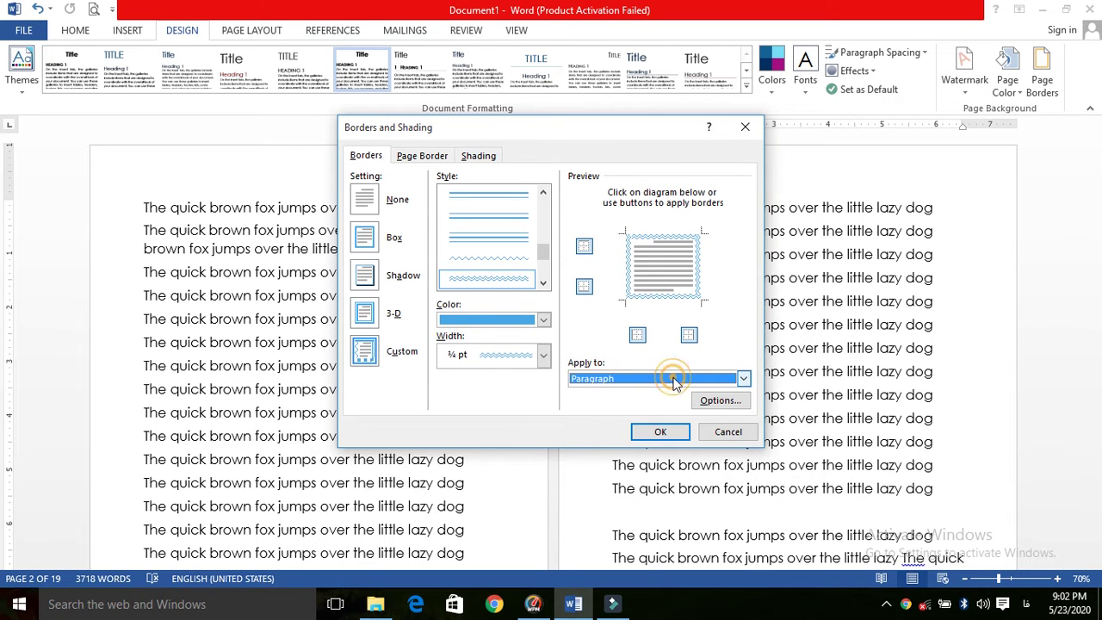
pyautogui.click(659, 434)
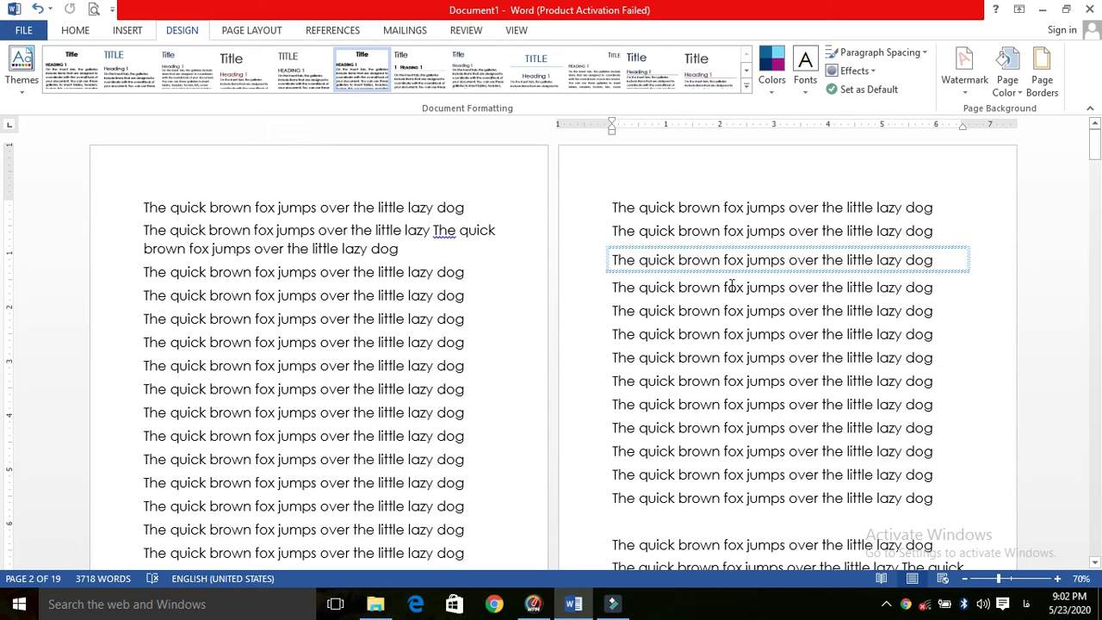
# - Set up a page border with the diagonally striped line style, dark green colour and 3 pt width
pyautogui.click(1042, 77)
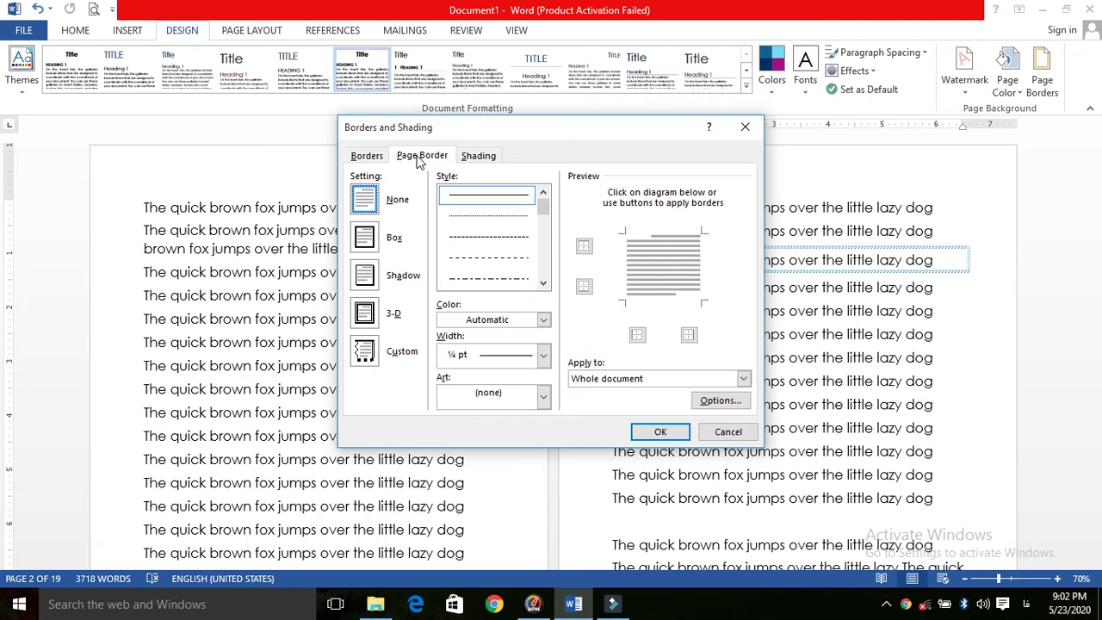
pyautogui.moveTo(544, 214)
pyautogui.mouseDown()
pyautogui.moveTo(544, 275)
pyautogui.moveTo(542, 253)
pyautogui.mouseUp()
pyautogui.click(543, 282)
pyautogui.click(517, 244)
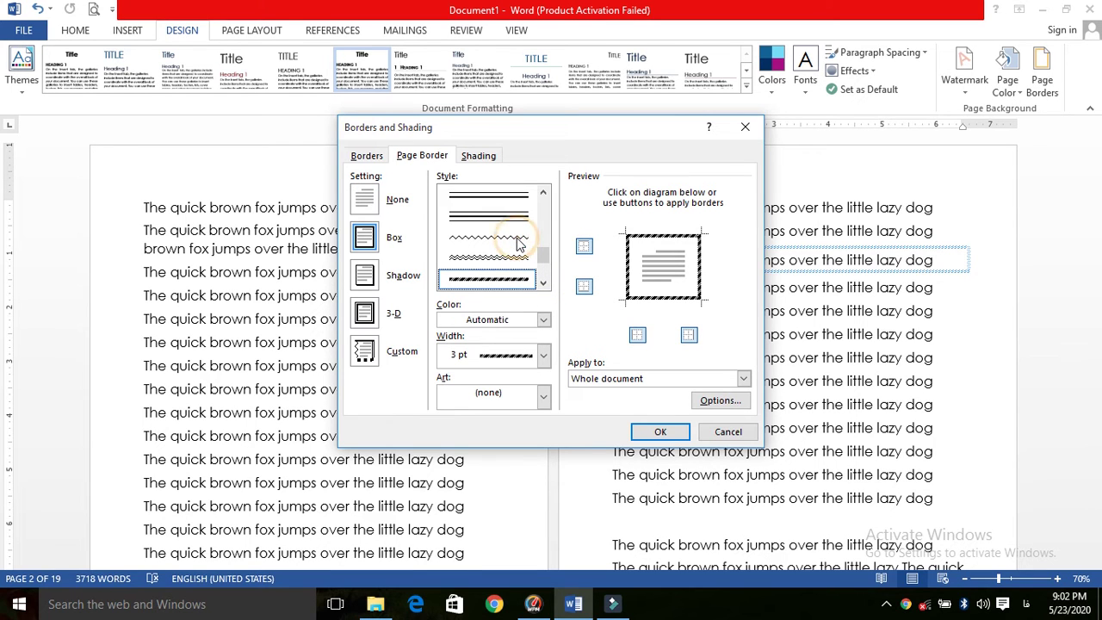
pyautogui.click(544, 320)
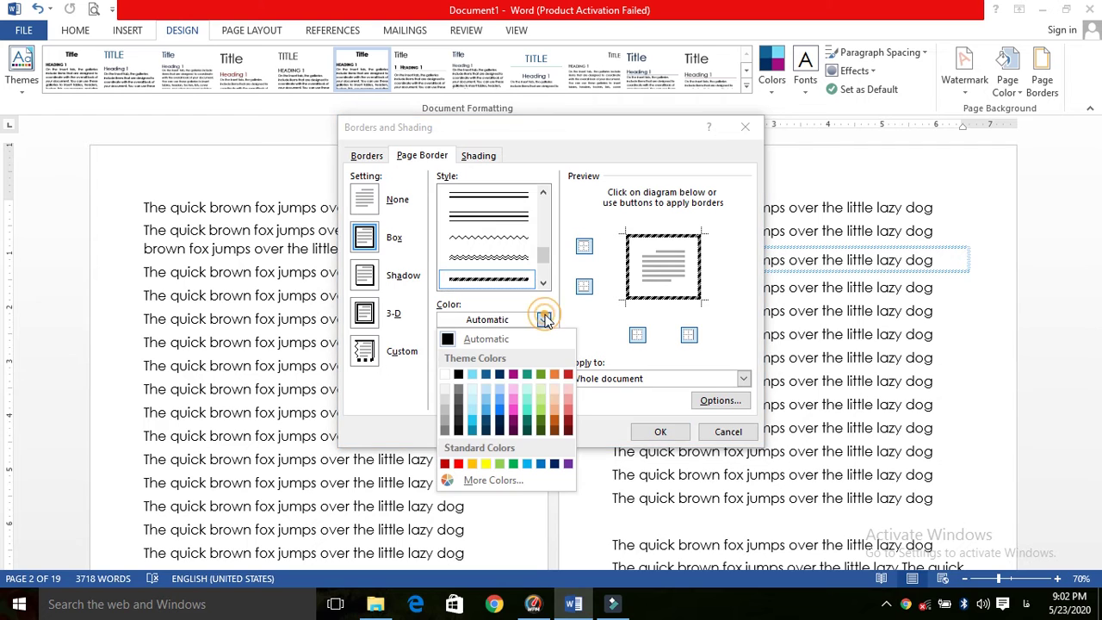
pyautogui.click(527, 422)
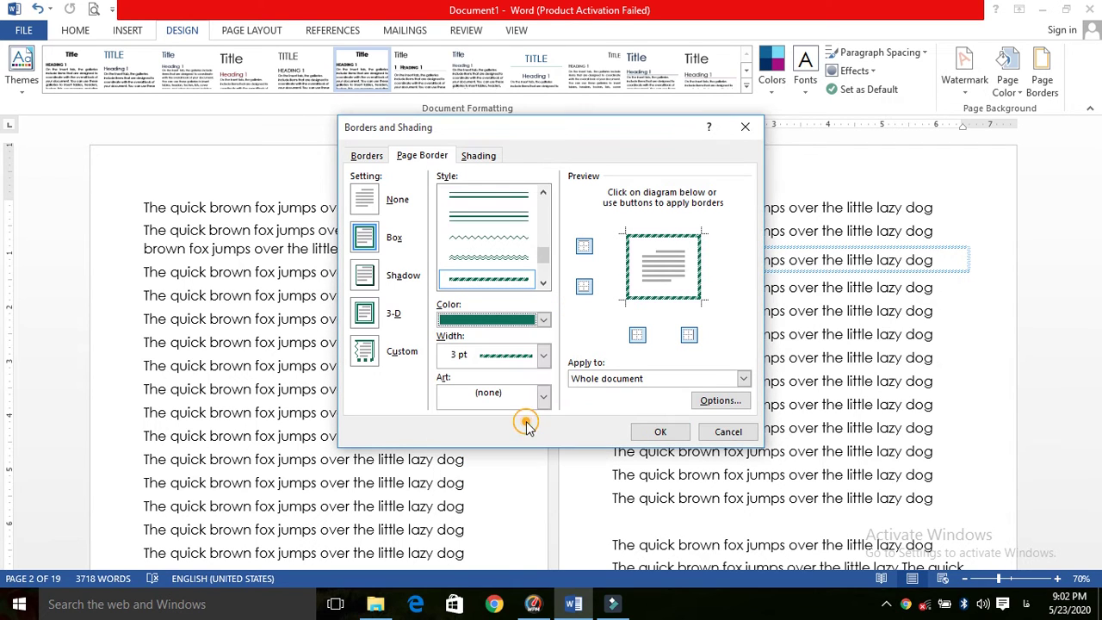
pyautogui.click(542, 356)
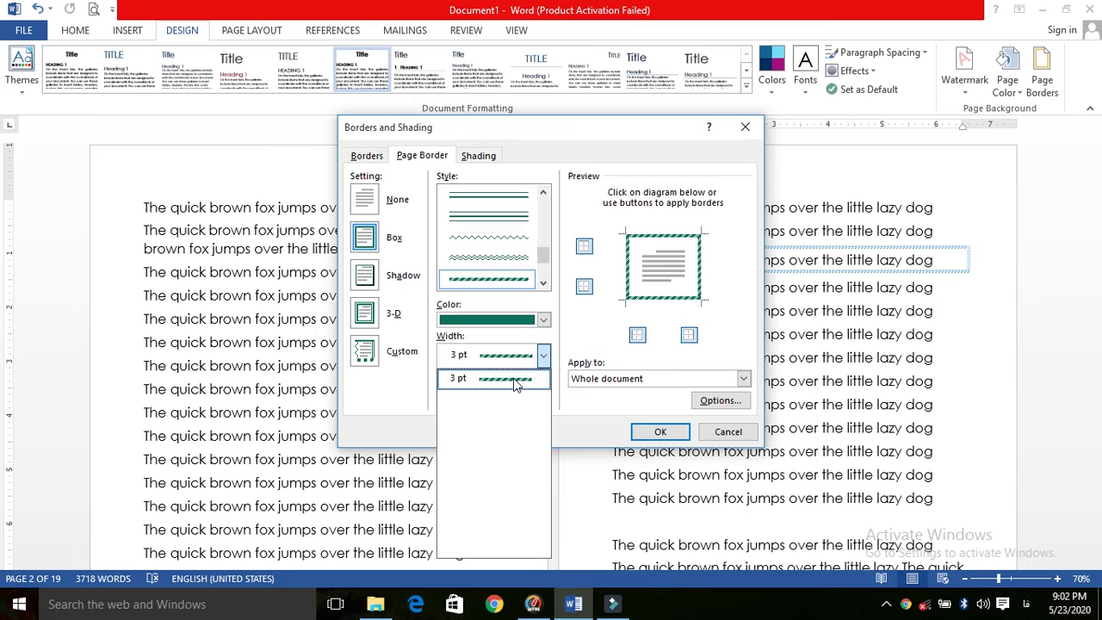
pyautogui.click(517, 380)
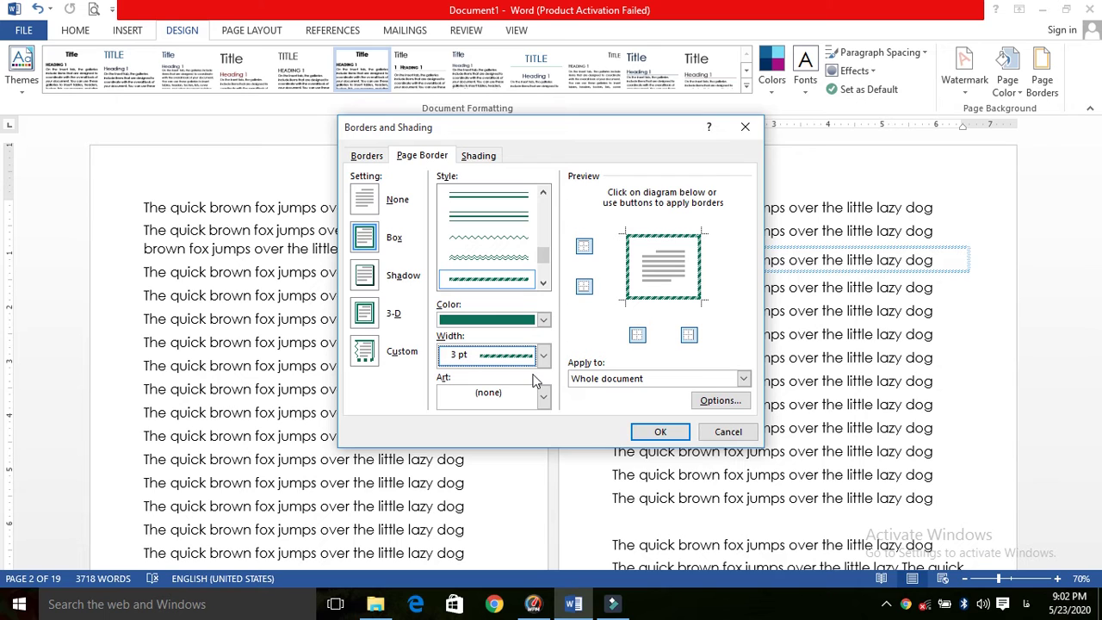
# - Try the firecracker art and the clock art for the page border
pyautogui.click(542, 398)
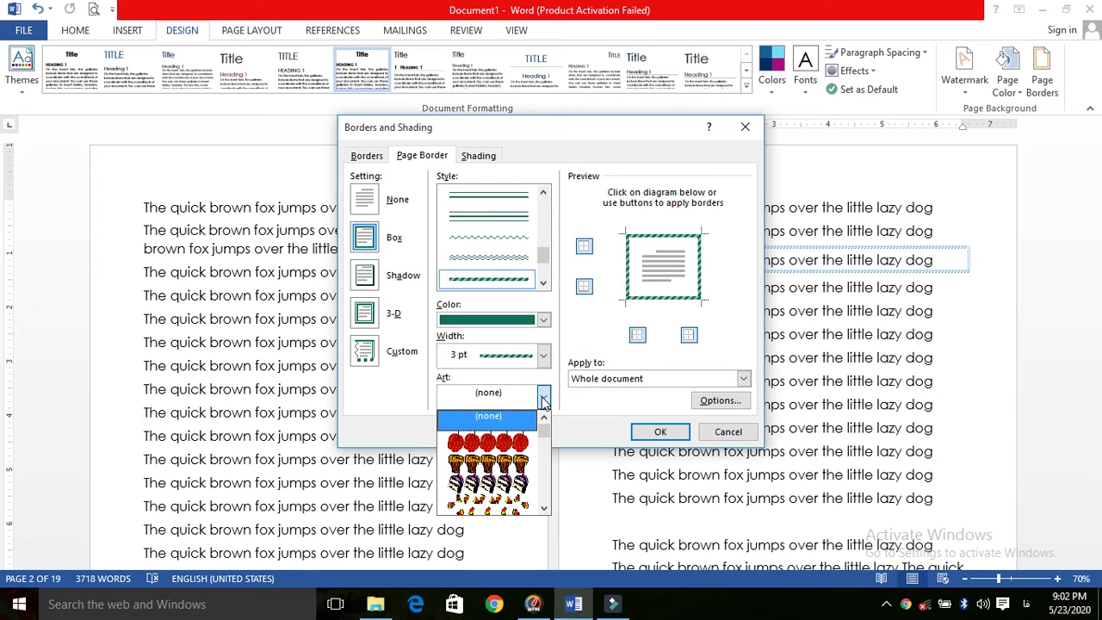
pyautogui.moveTo(543, 430); pyautogui.dragTo(543, 439)
pyautogui.click(544, 508)
pyautogui.click(544, 508)
pyautogui.click(544, 507)
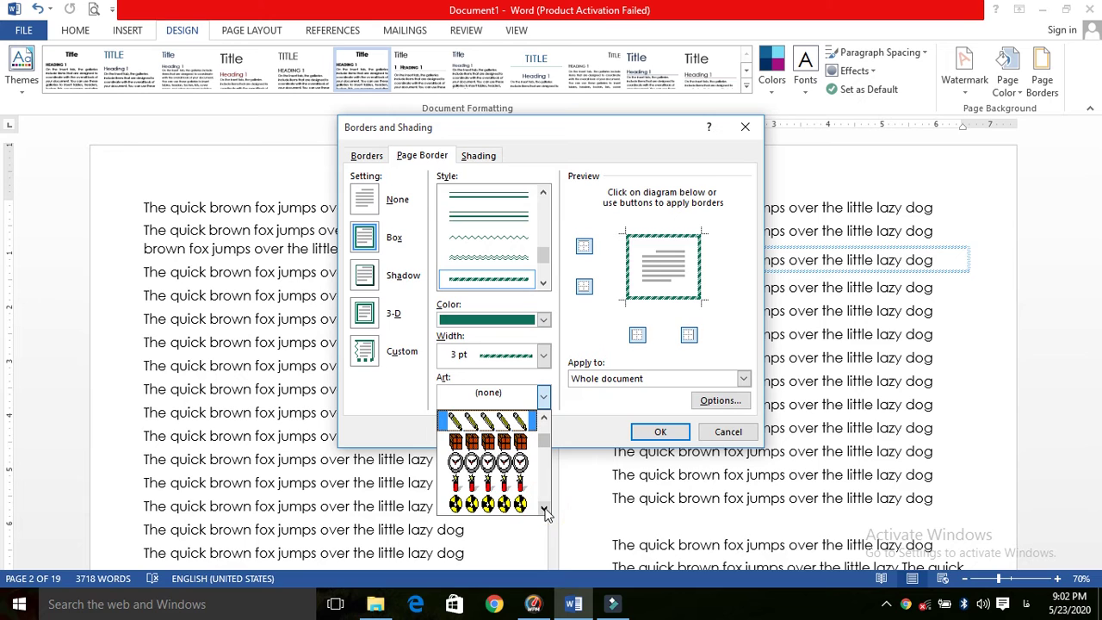
pyautogui.click(520, 483)
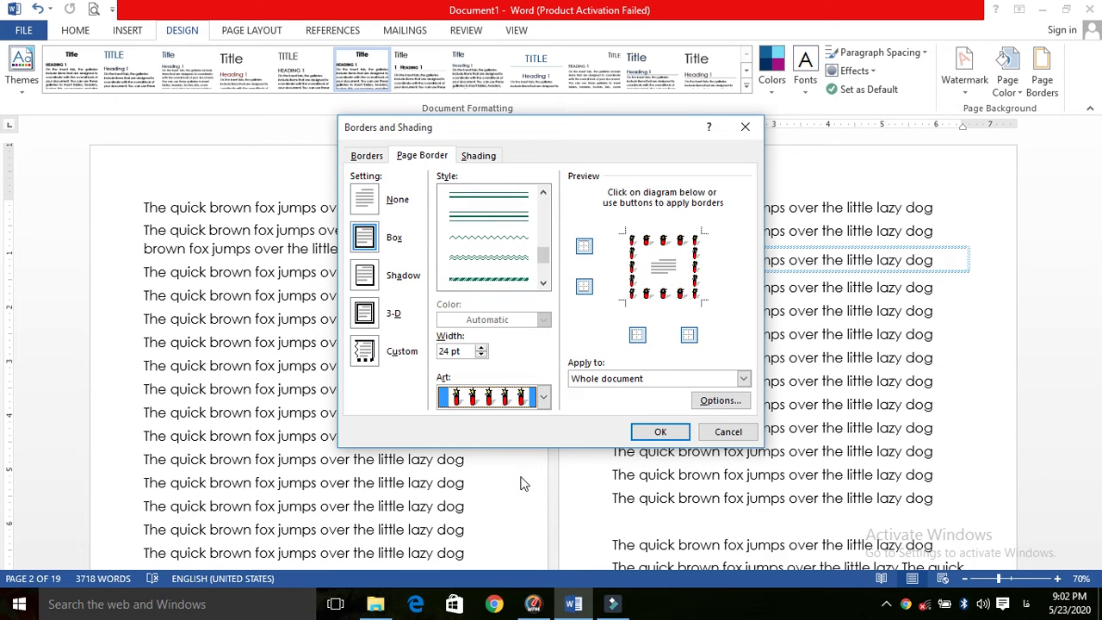
pyautogui.click(543, 397)
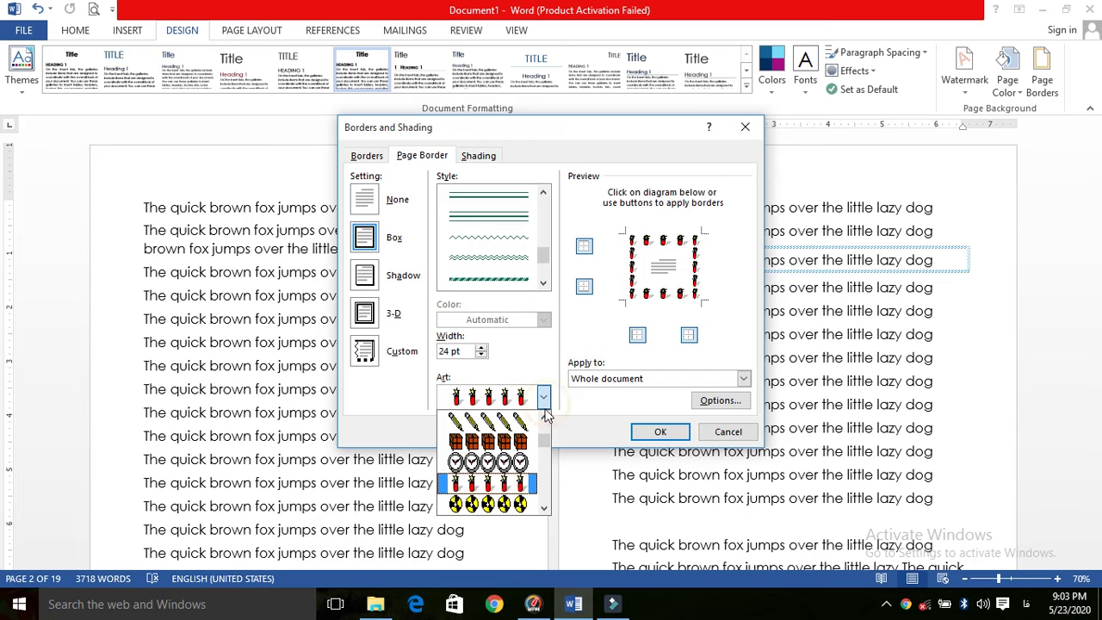
pyautogui.click(523, 462)
# - Choose the red flower art with green leaves for the page border
pyautogui.click(543, 399)
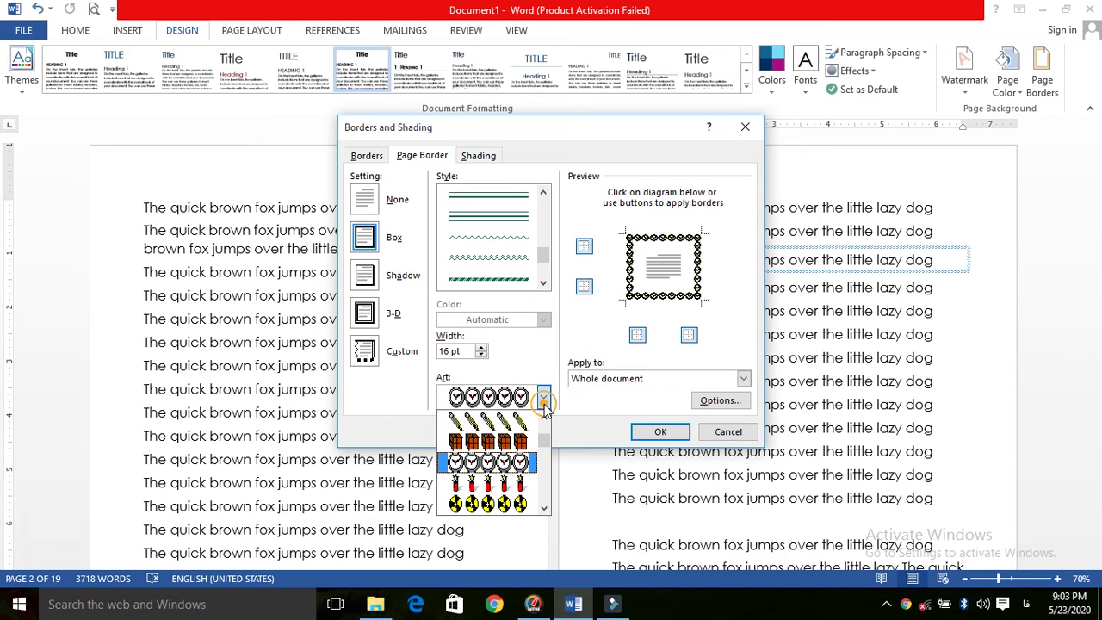
pyautogui.scroll(-2, 545, 446)
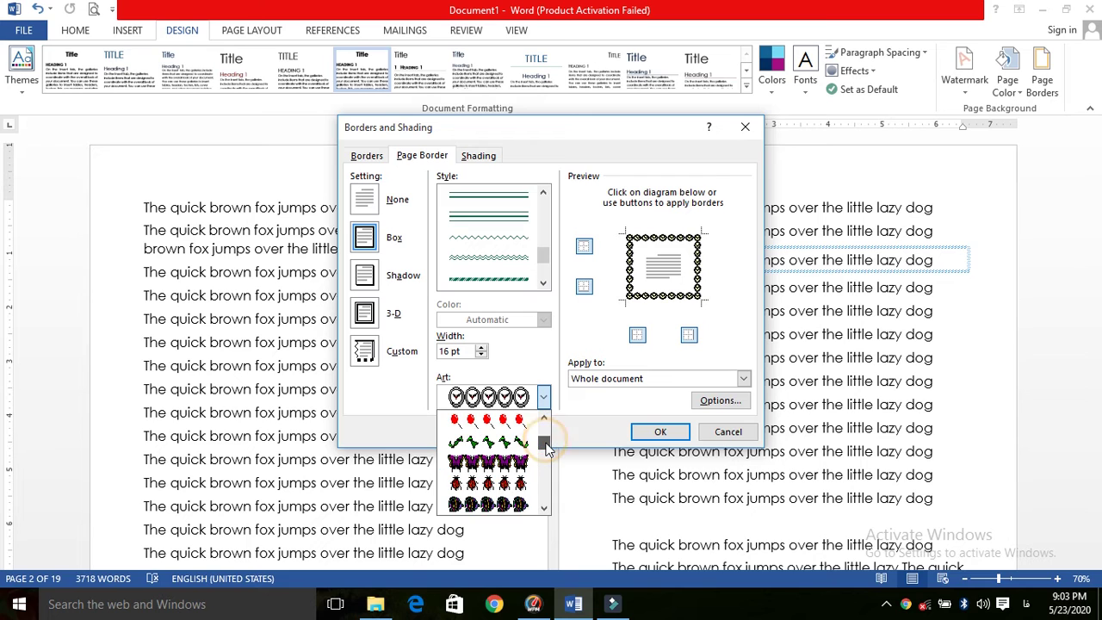
pyautogui.scroll(-2, 546, 446)
pyautogui.click(543, 510)
pyautogui.click(544, 510)
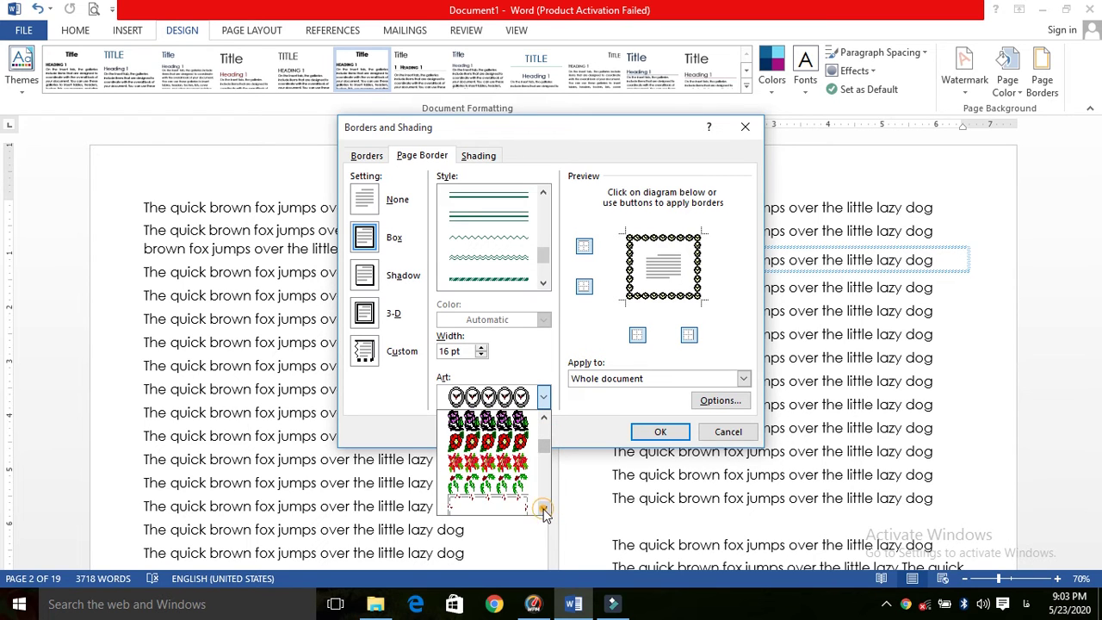
pyautogui.click(523, 465)
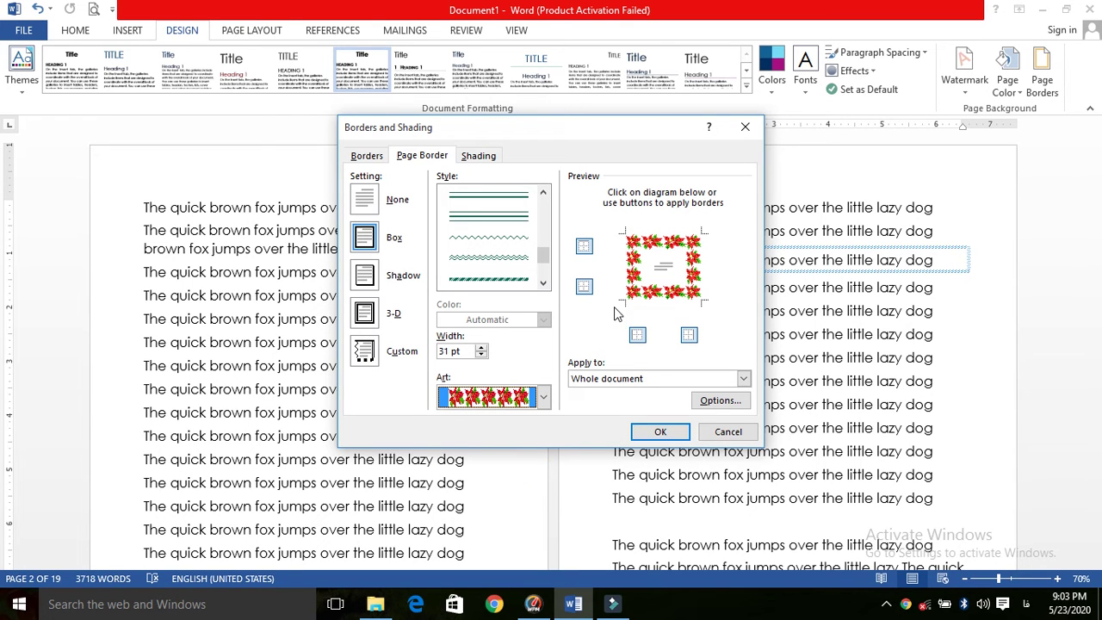
# - Toggle the page border's top edge off and on, and apply the border to "This section - First page only"
pyautogui.click(584, 247)
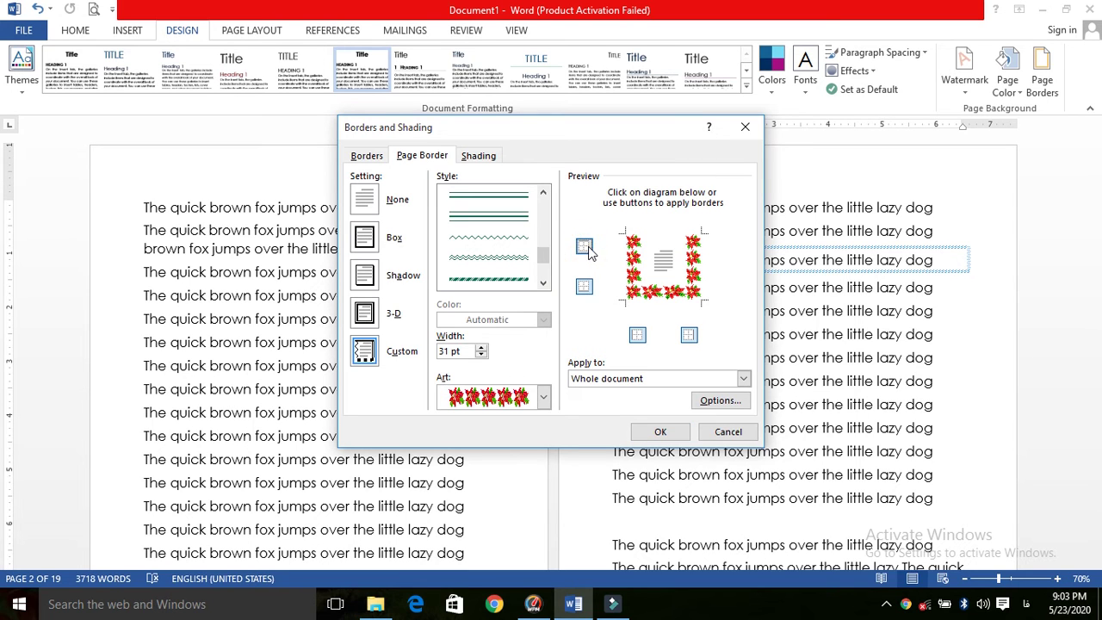
pyautogui.click(585, 248)
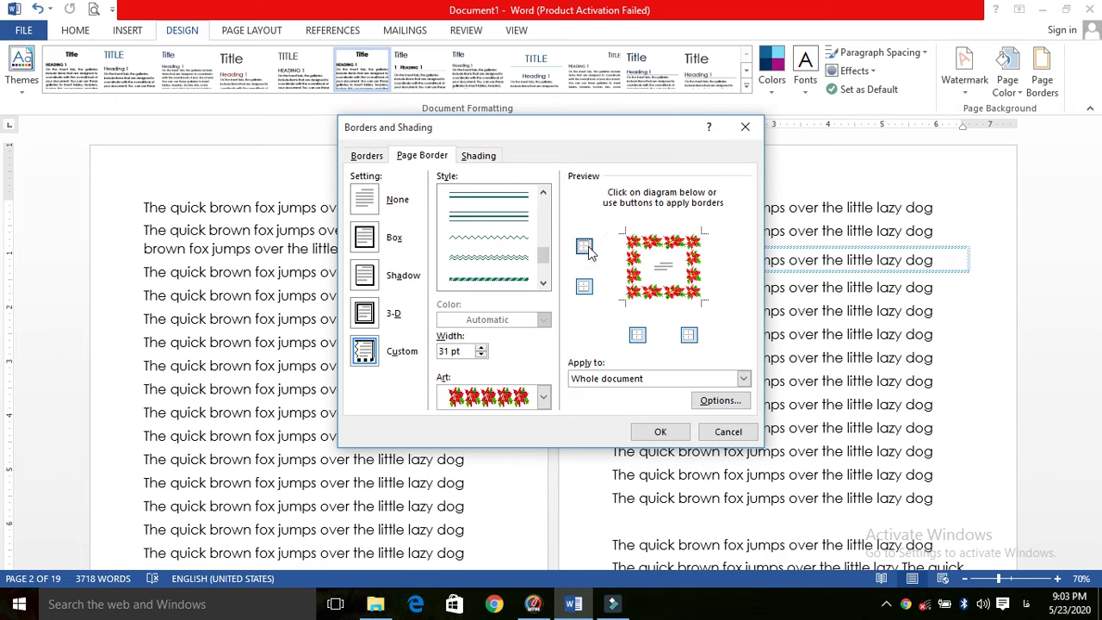
pyautogui.click(656, 379)
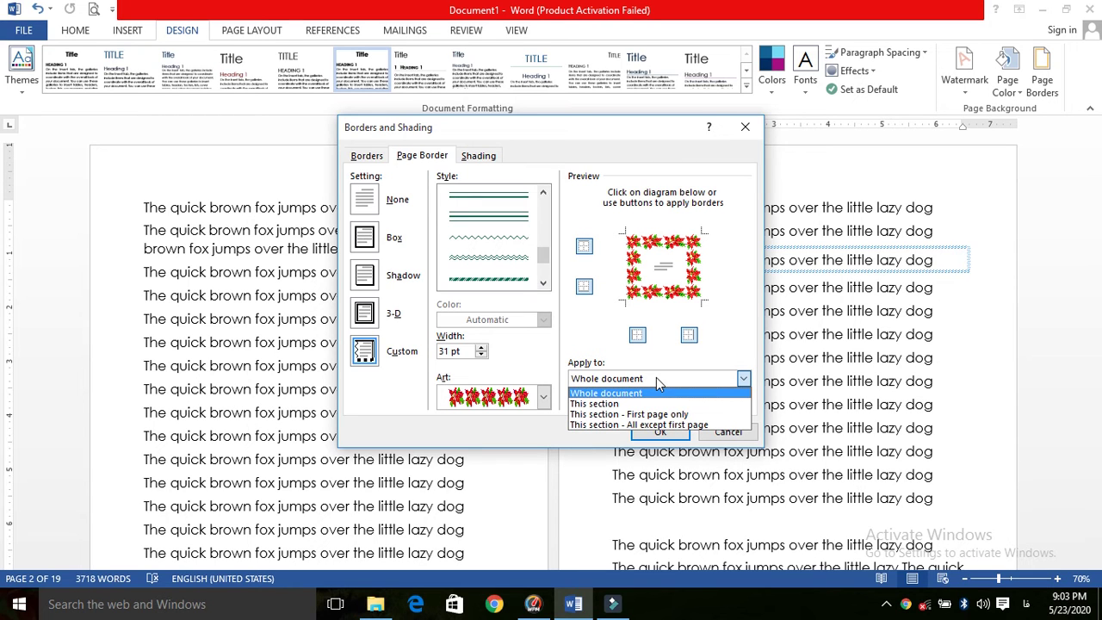
pyautogui.click(640, 415)
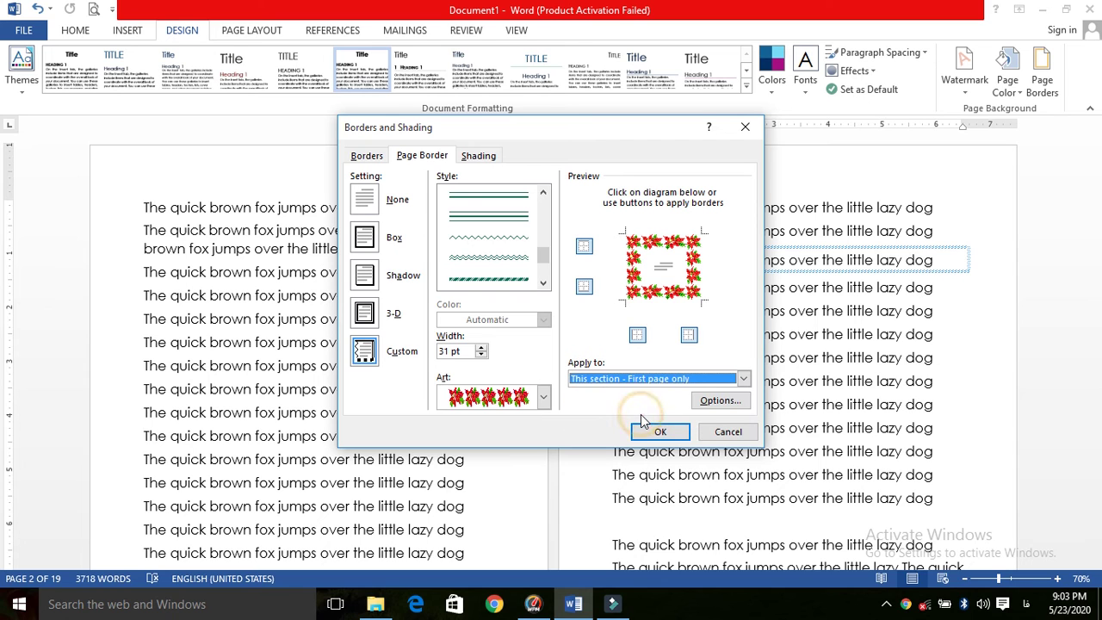
pyautogui.click(651, 430)
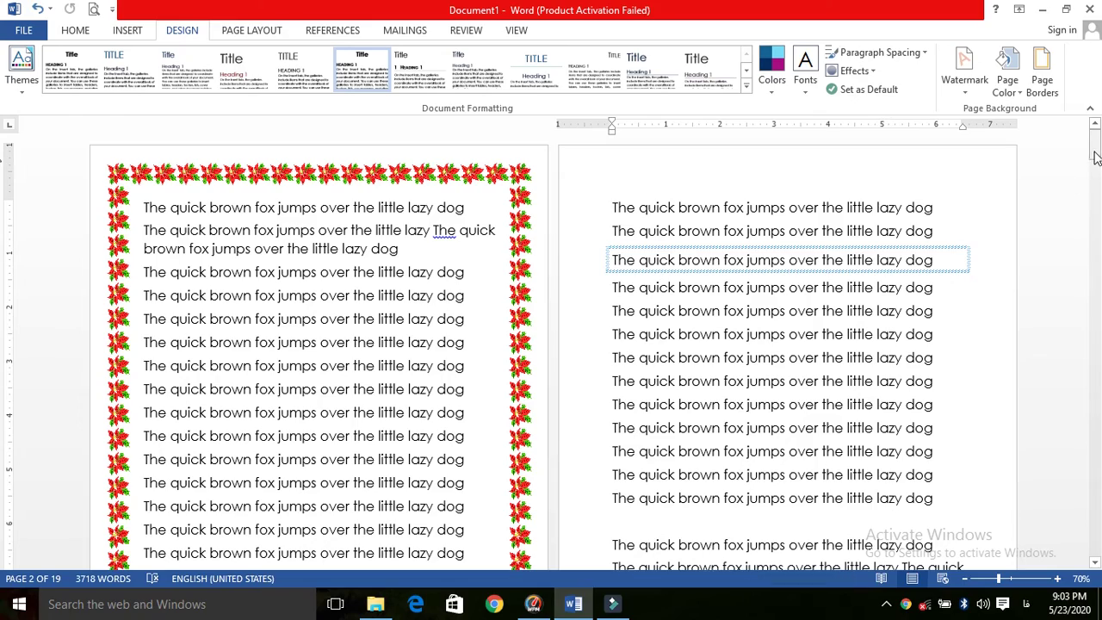
# - Apply the red flower art page border to the whole document and check it across the pages
pyautogui.moveTo(1095, 158)
pyautogui.mouseDown()
pyautogui.moveTo(1094, 190)
pyautogui.moveTo(1095, 156)
pyautogui.mouseUp()
pyautogui.click(1042, 76)
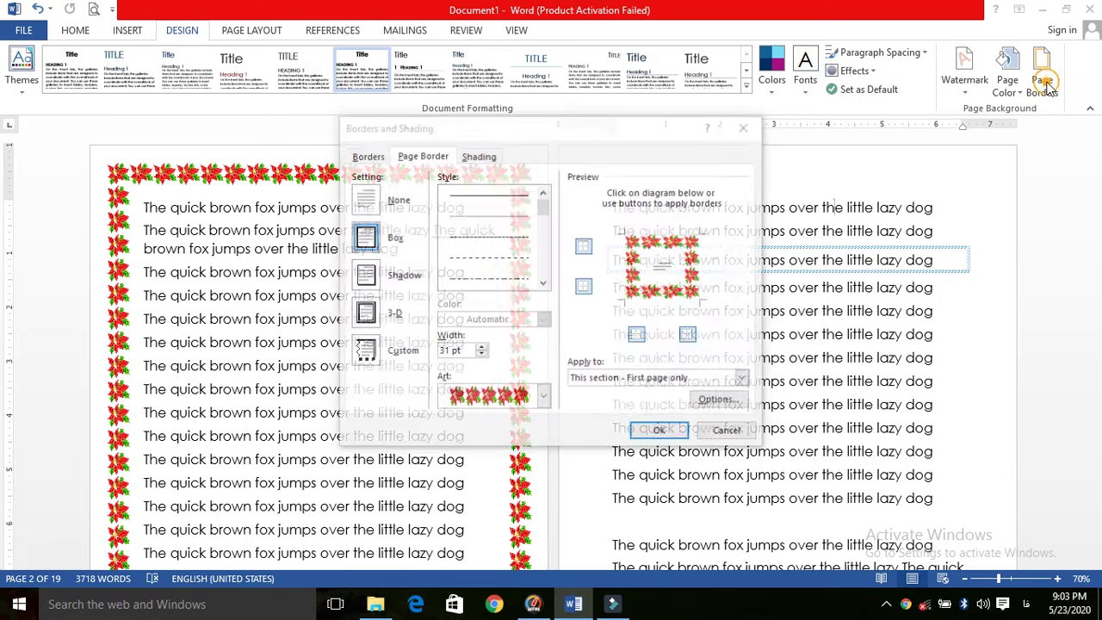
pyautogui.click(644, 380)
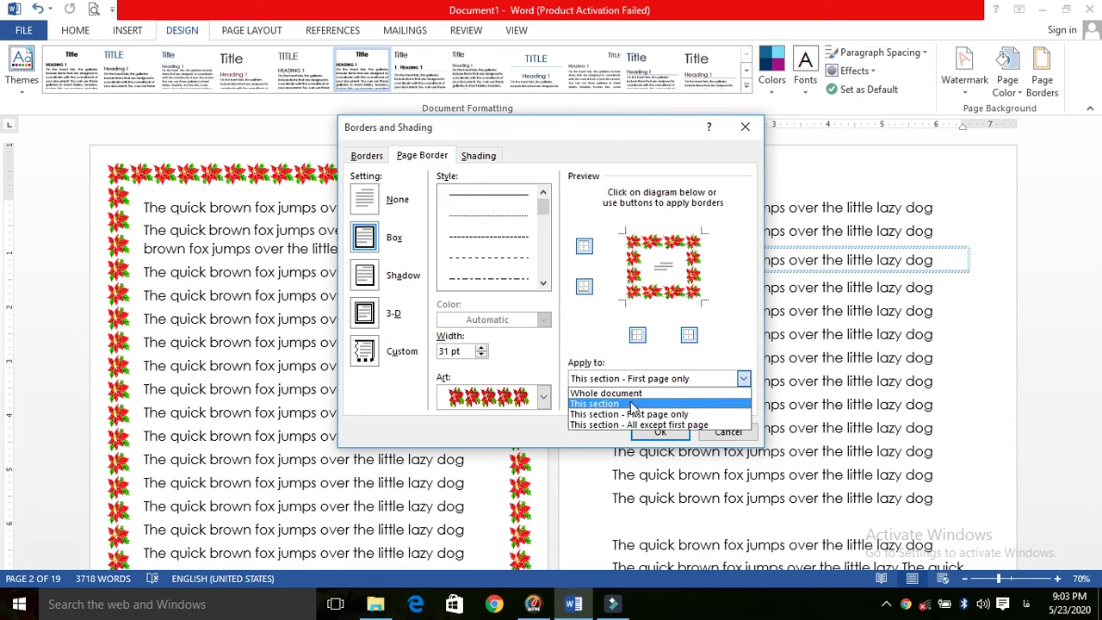
pyautogui.click(633, 394)
pyautogui.click(658, 431)
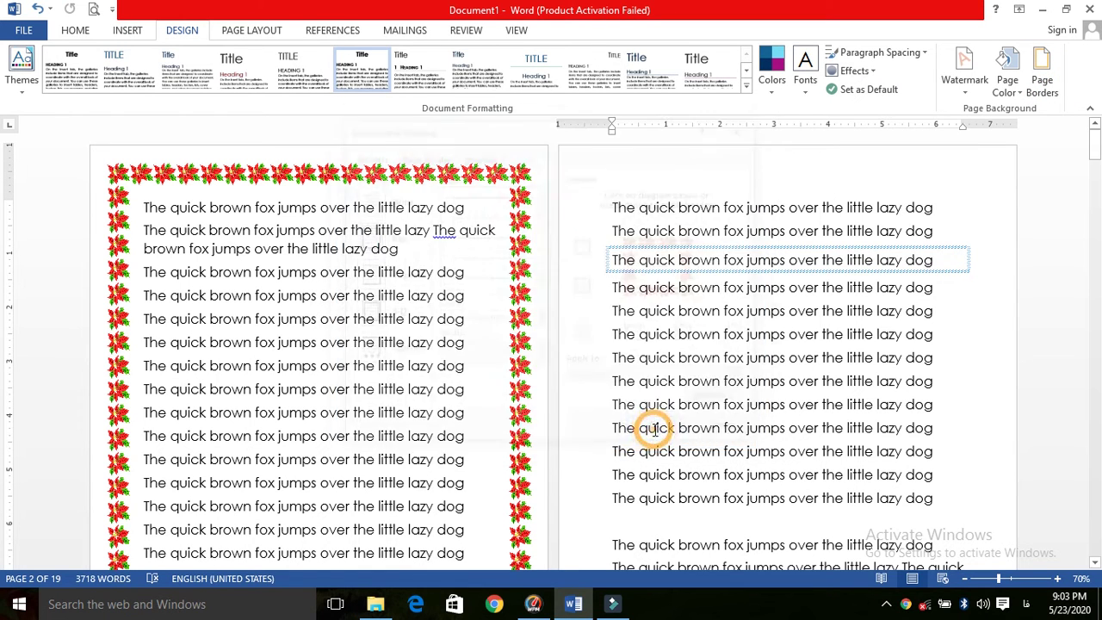
pyautogui.moveTo(1100, 151); pyautogui.dragTo(1100, 198)
pyautogui.moveTo(4, 203); pyautogui.dragTo(1082, 286)
pyautogui.moveTo(1050, 169); pyautogui.dragTo(1050, 155)
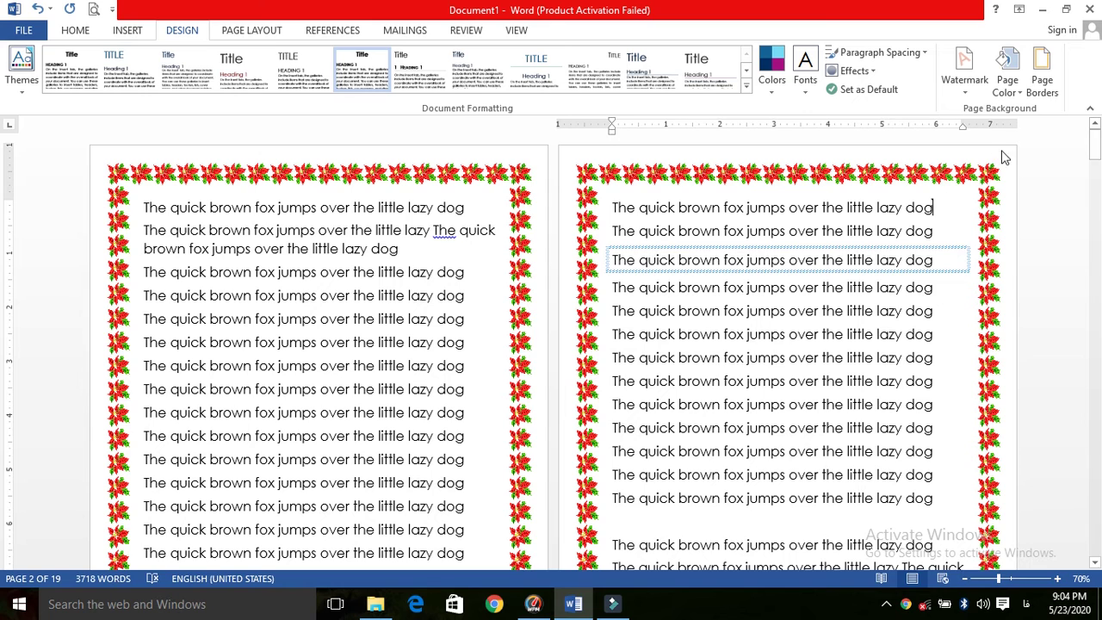
# - Remove the page border from the whole document by choosing the None setting
pyautogui.click(1041, 86)
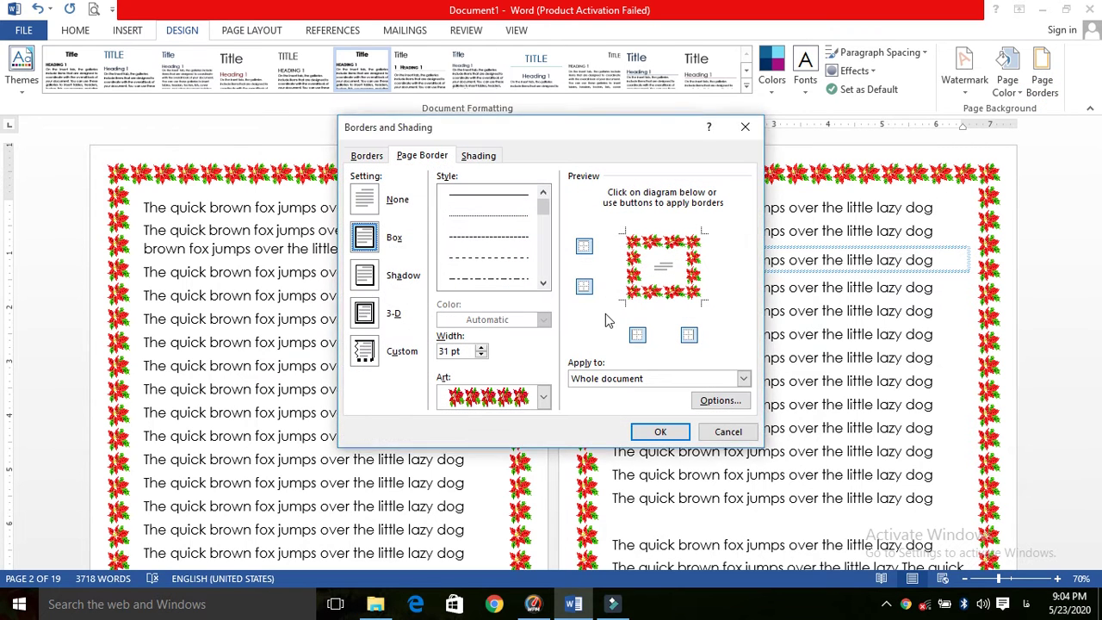
pyautogui.click(384, 209)
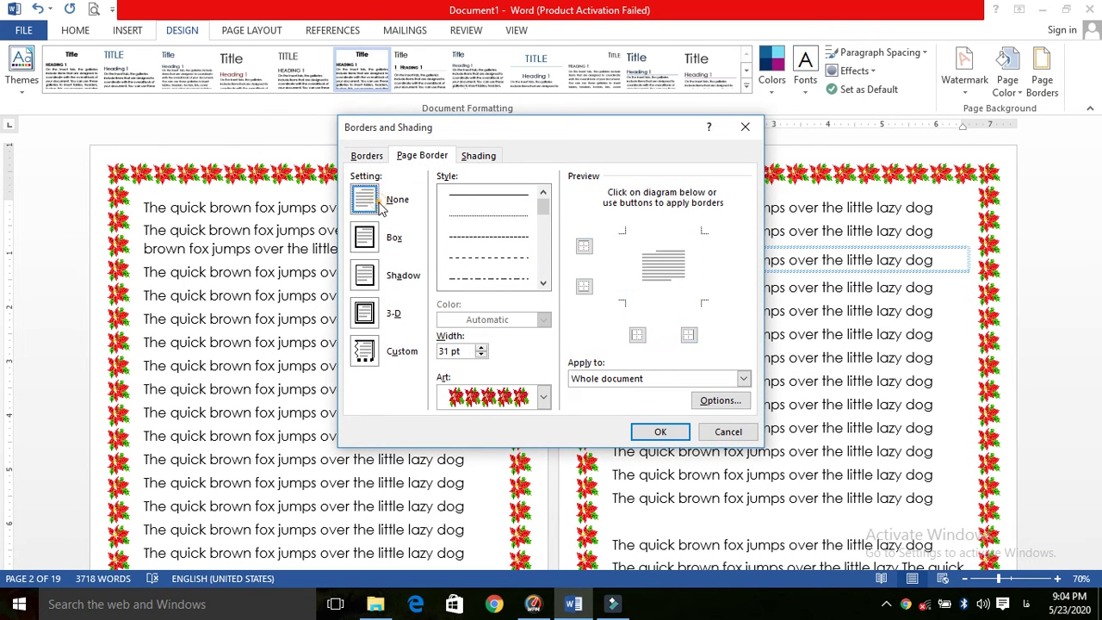
pyautogui.click(654, 433)
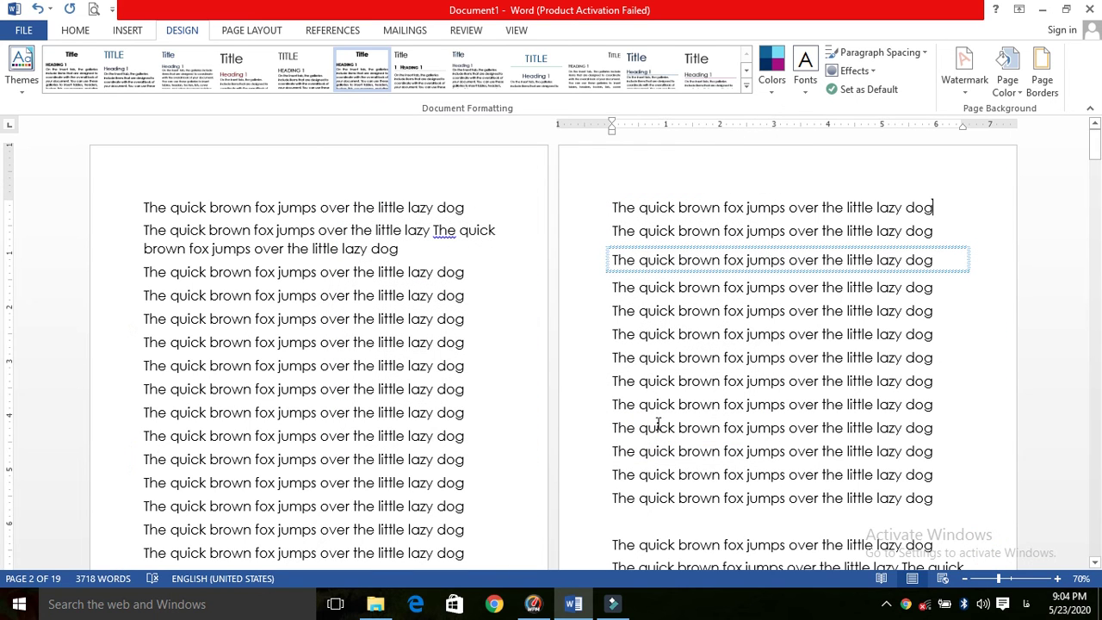
# - Try to remove the border around the third line on page 2 with only the word "over" selected, applying None to Text
pyautogui.doubleClick(804, 259)
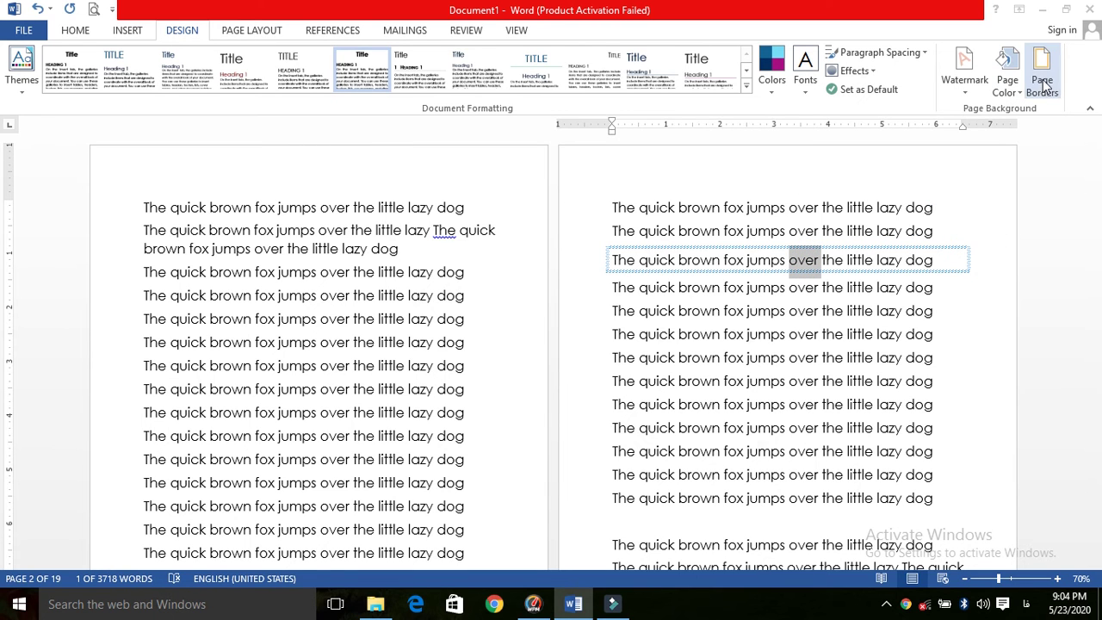
pyautogui.click(1043, 86)
pyautogui.click(360, 156)
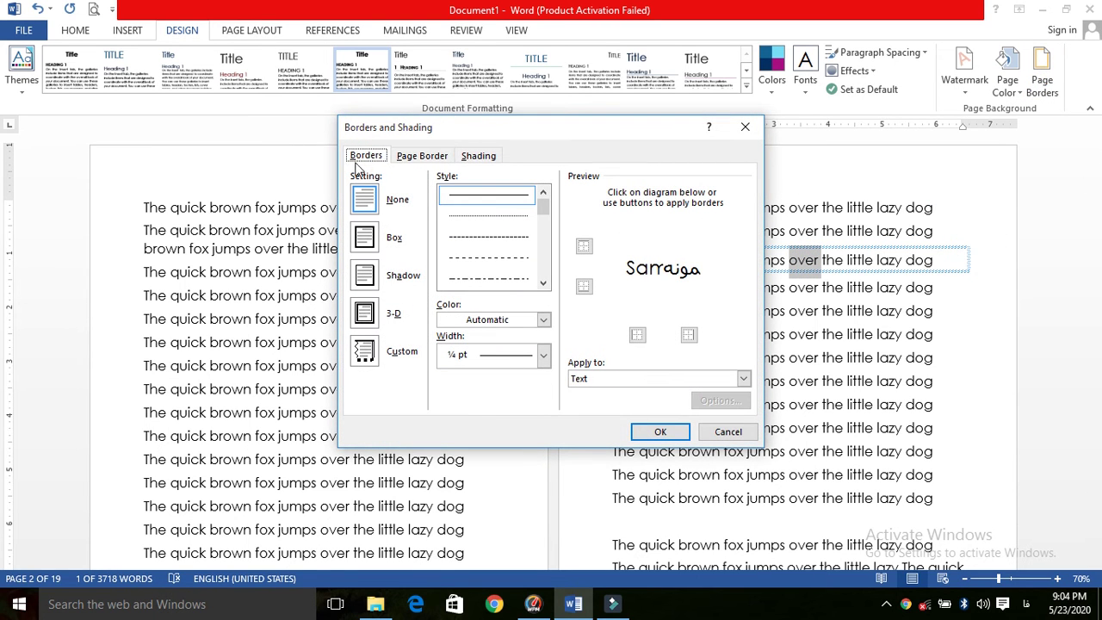
pyautogui.click(654, 430)
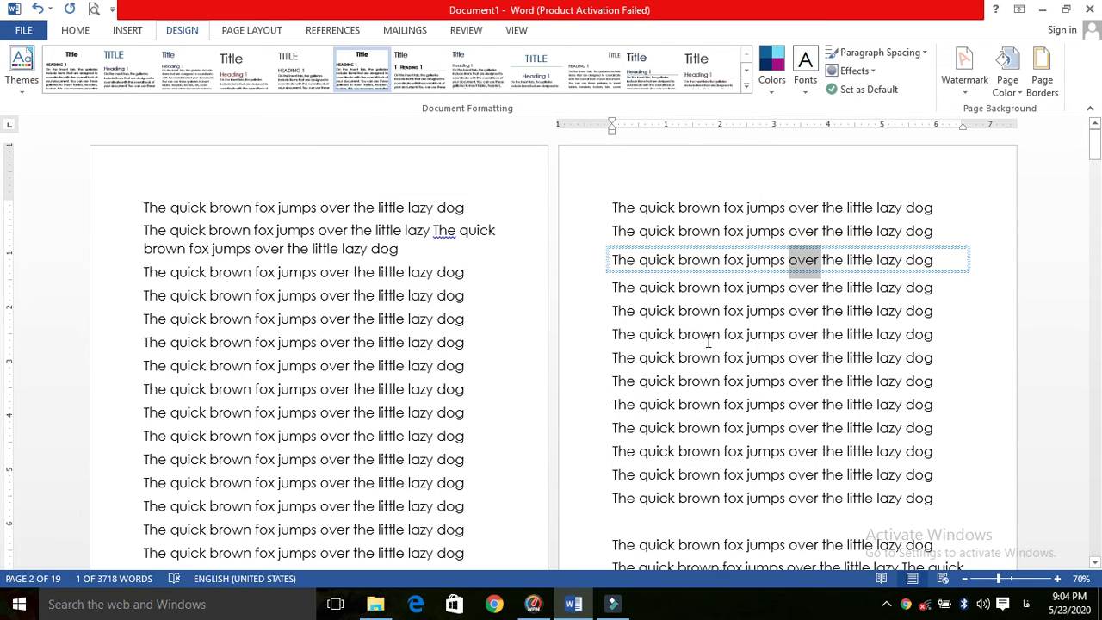
# - Select the entire third line on page 2 and remove its wavy blue paragraph border from all four edges, using the None setting
pyautogui.doubleClick(730, 260)
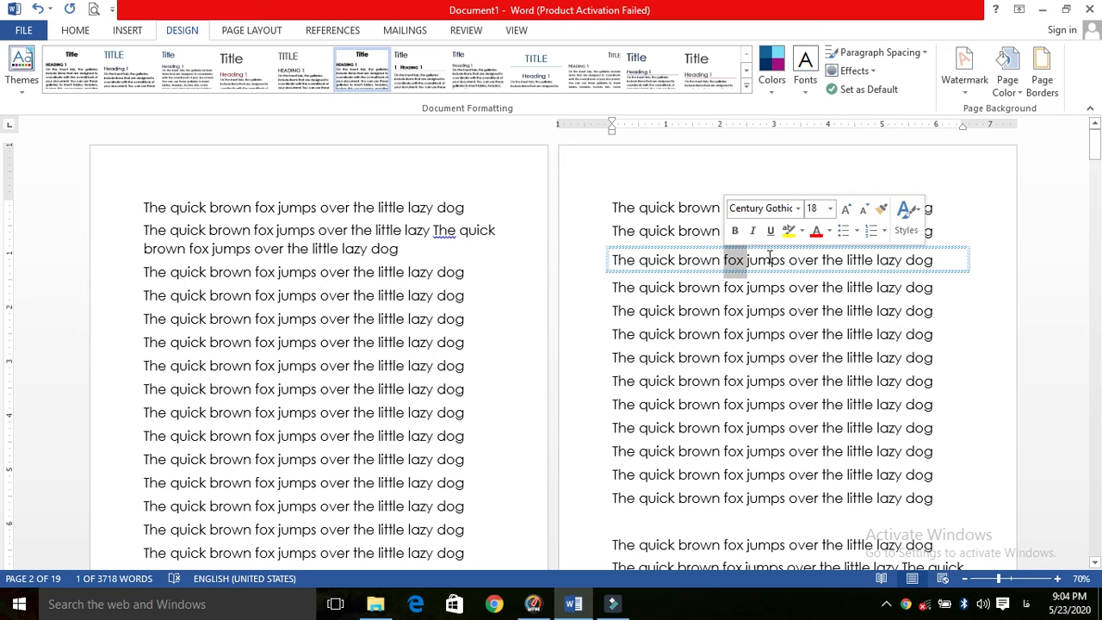
pyautogui.tripleClick(769, 259)
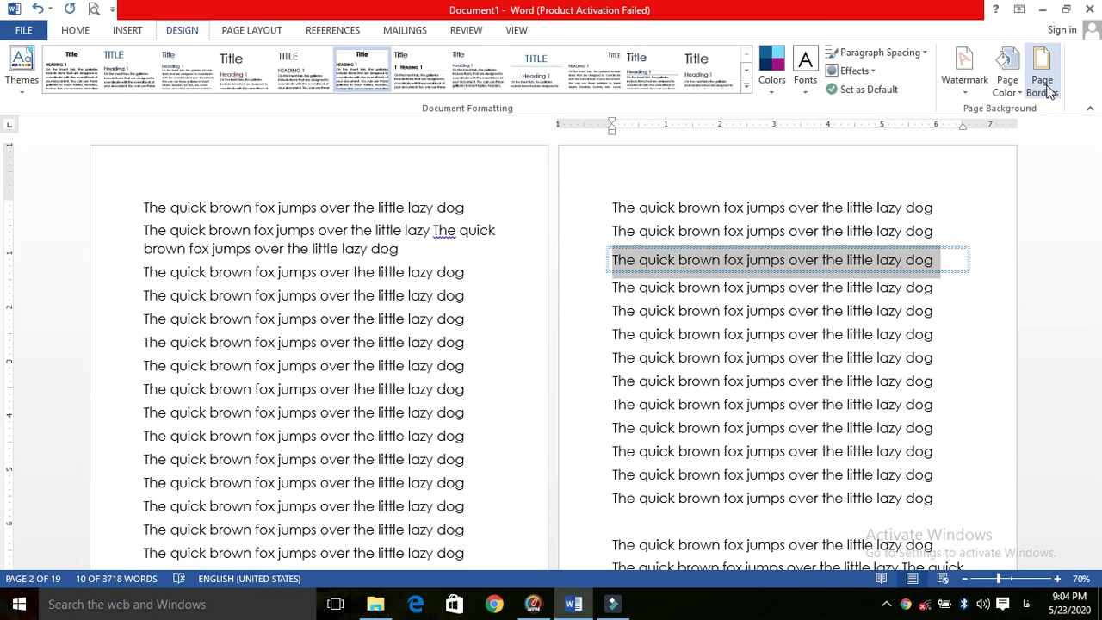
pyautogui.click(1043, 86)
pyautogui.click(381, 198)
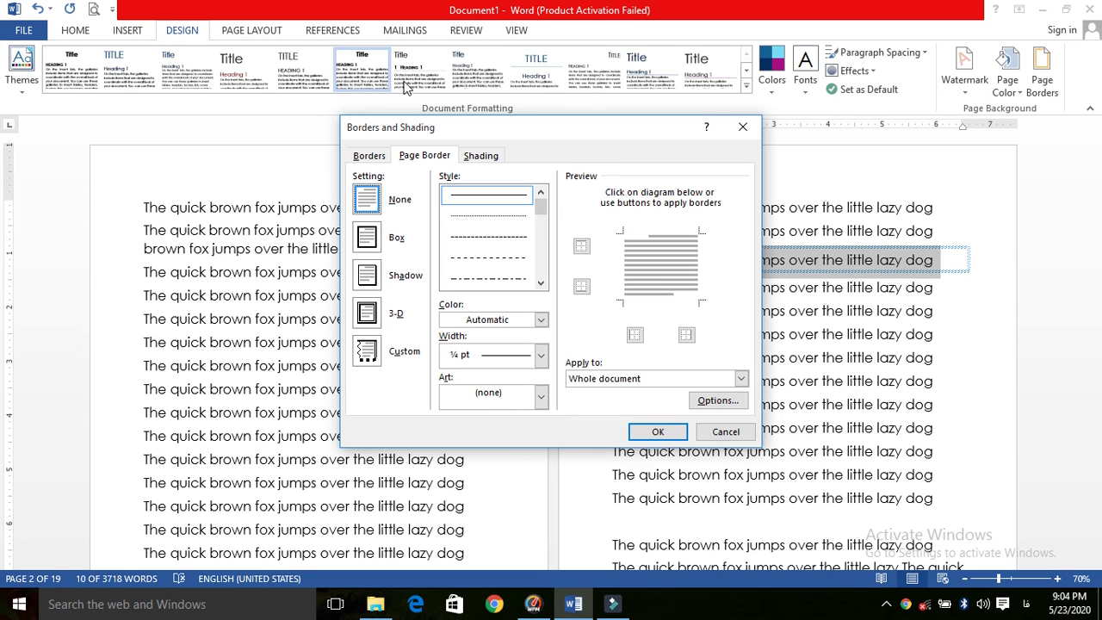
pyautogui.click(370, 154)
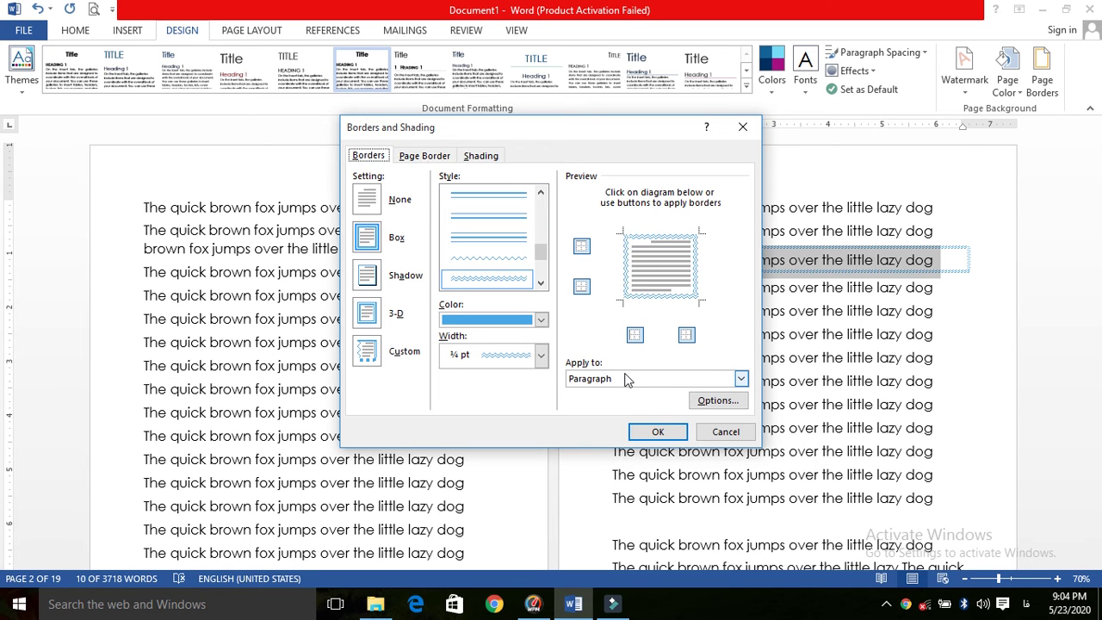
pyautogui.click(582, 286)
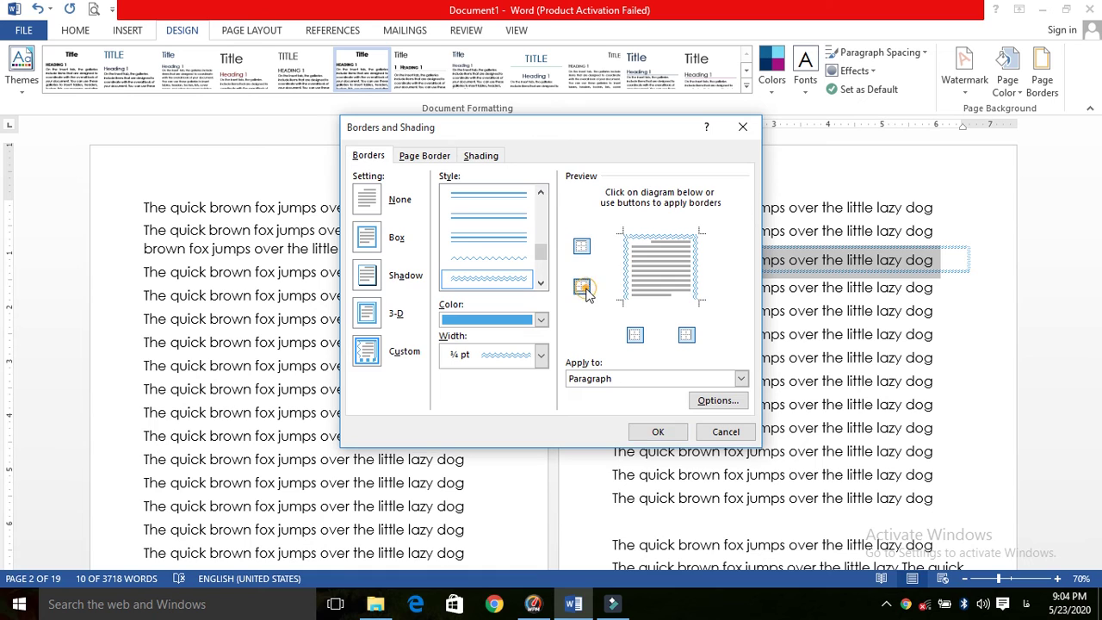
pyautogui.click(582, 247)
pyautogui.click(634, 334)
pyautogui.click(686, 335)
pyautogui.click(369, 199)
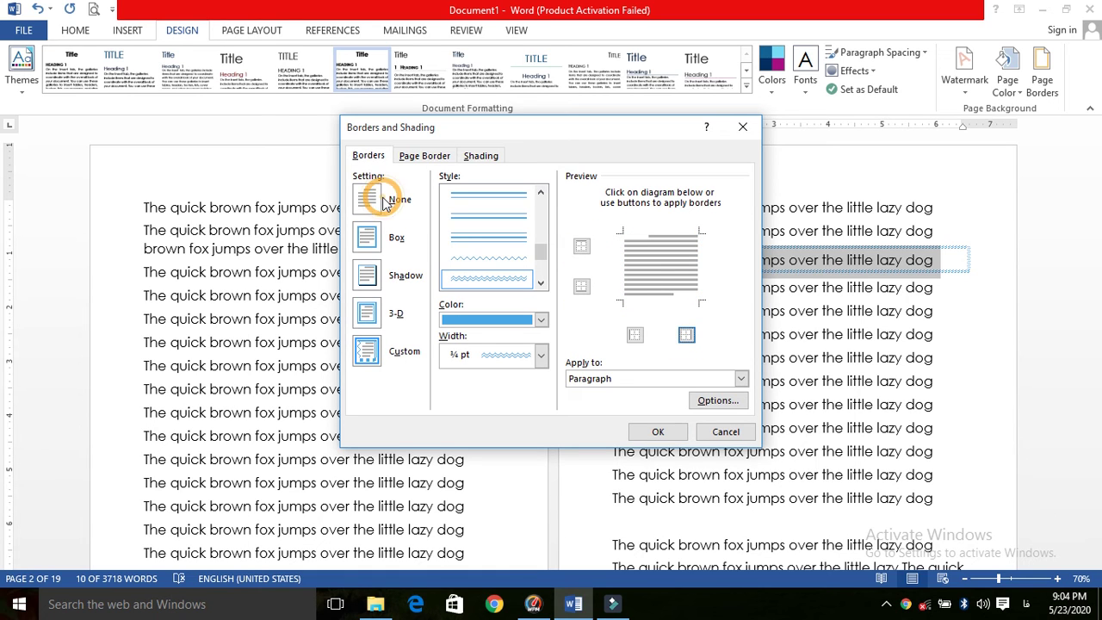
pyautogui.click(648, 432)
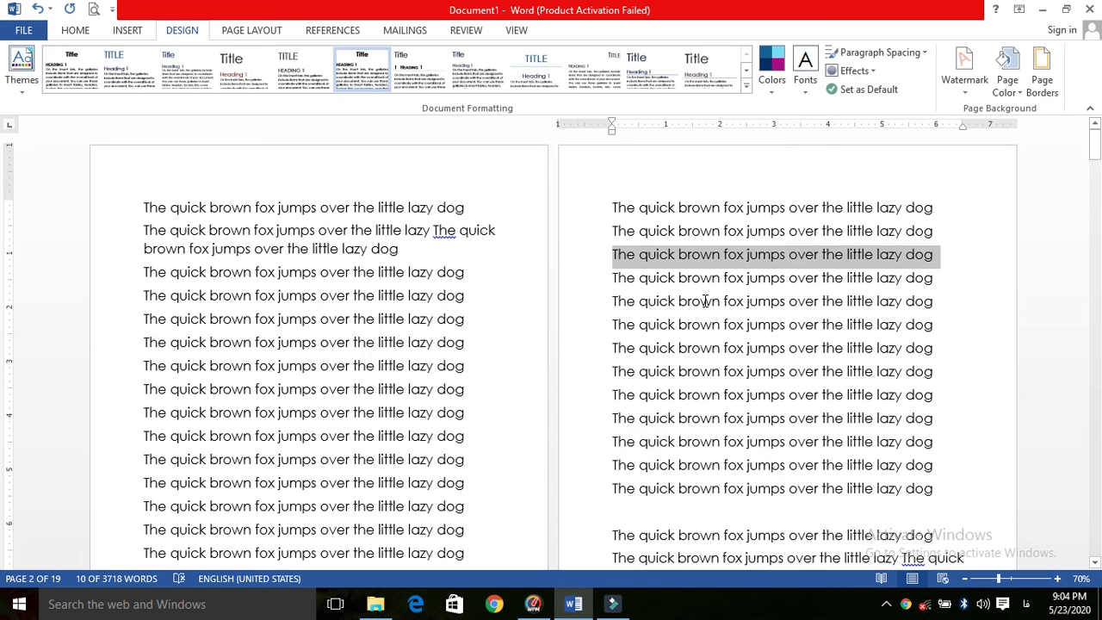
pyautogui.click(703, 301)
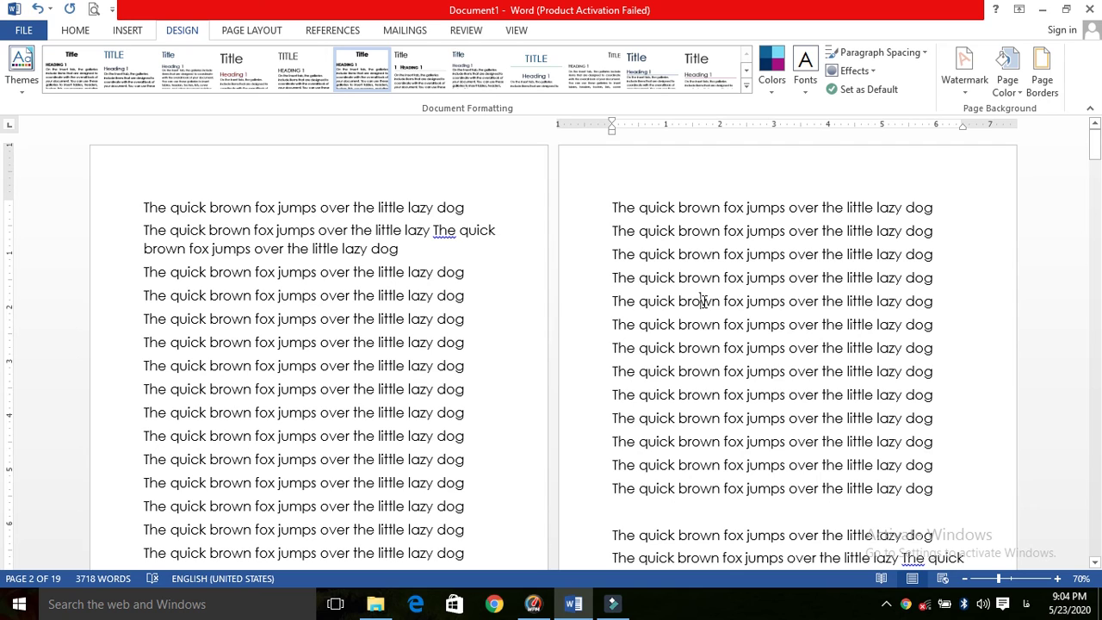